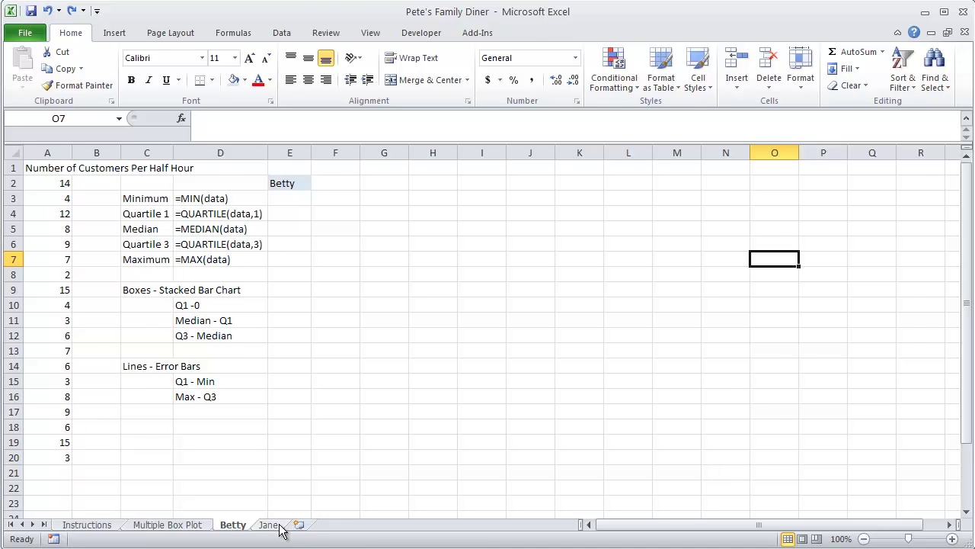
Step: Calculate the minimum of the customer counts in A2:A20 with MIN in cell E3
left_click(270, 525)
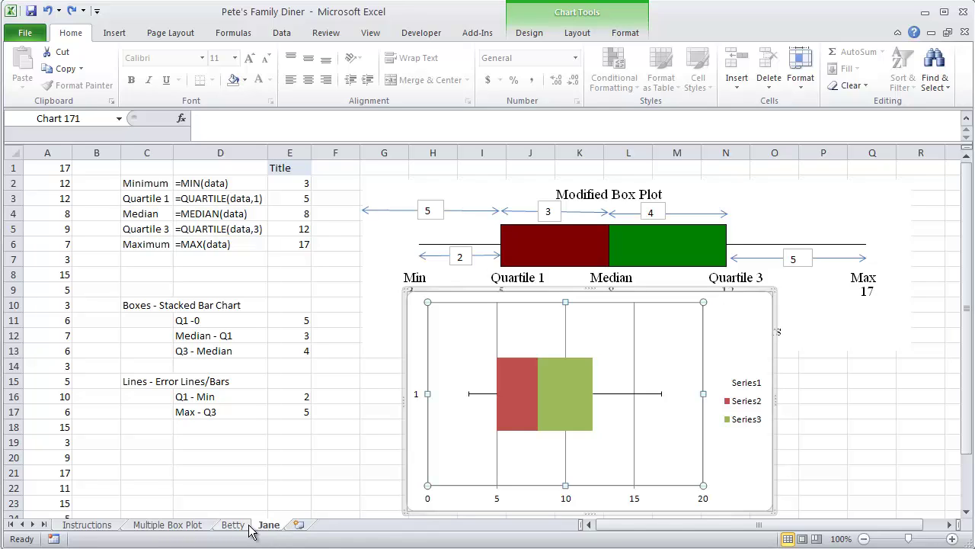
left_click(245, 526)
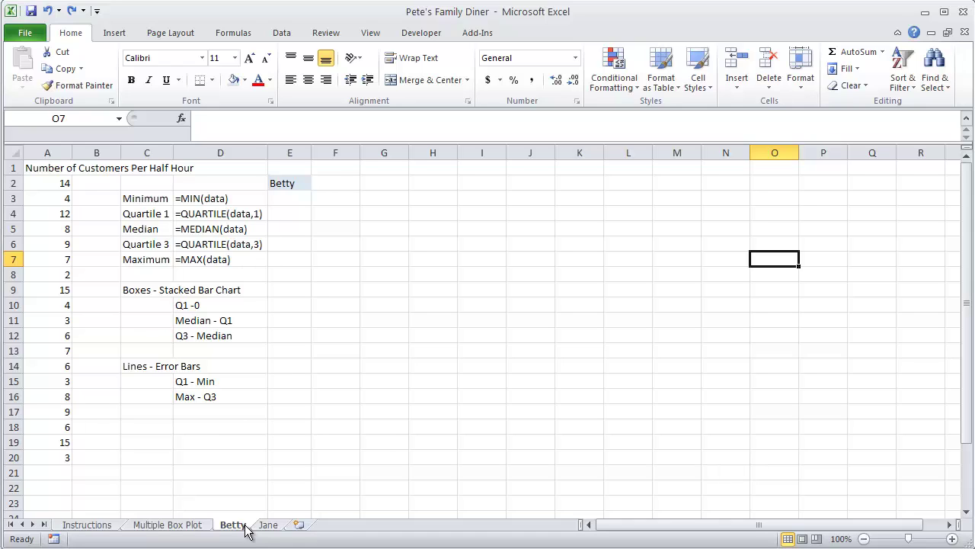
left_click(298, 200)
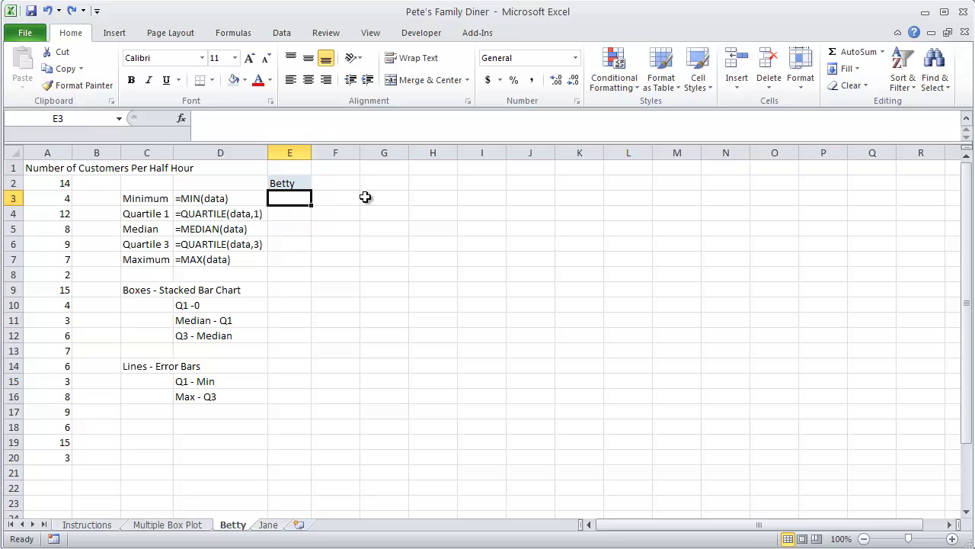
type("=min(")
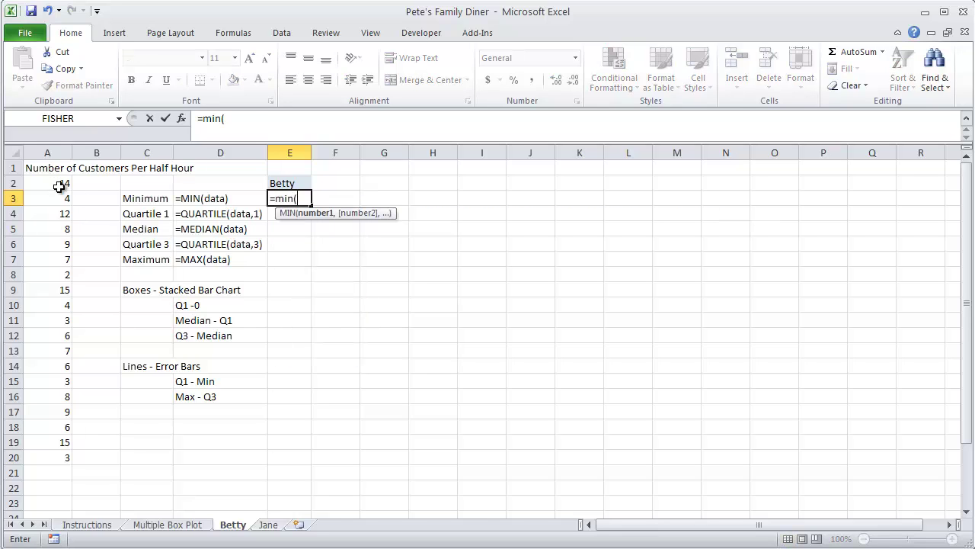
left_click_drag(61, 185, 29, 452)
type(")")
key("Return")
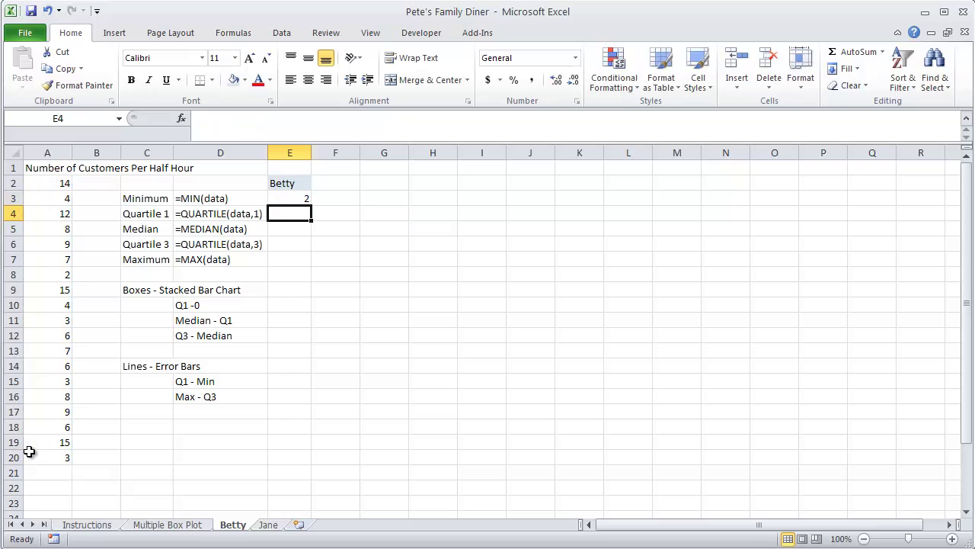
Step: Calculate the first quartile in cell E4 with QUARTILE on A2:A20 and quart 1
type("=quartile")
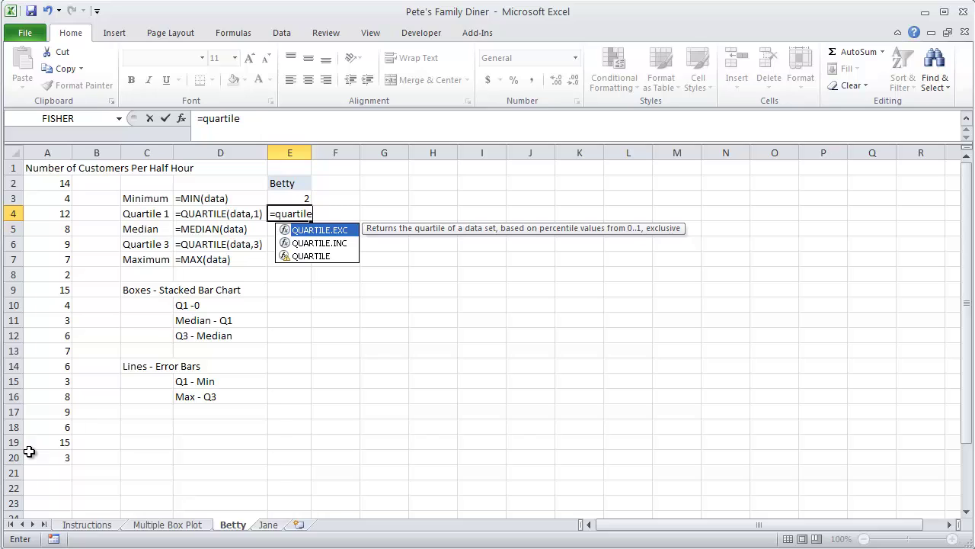
type("(")
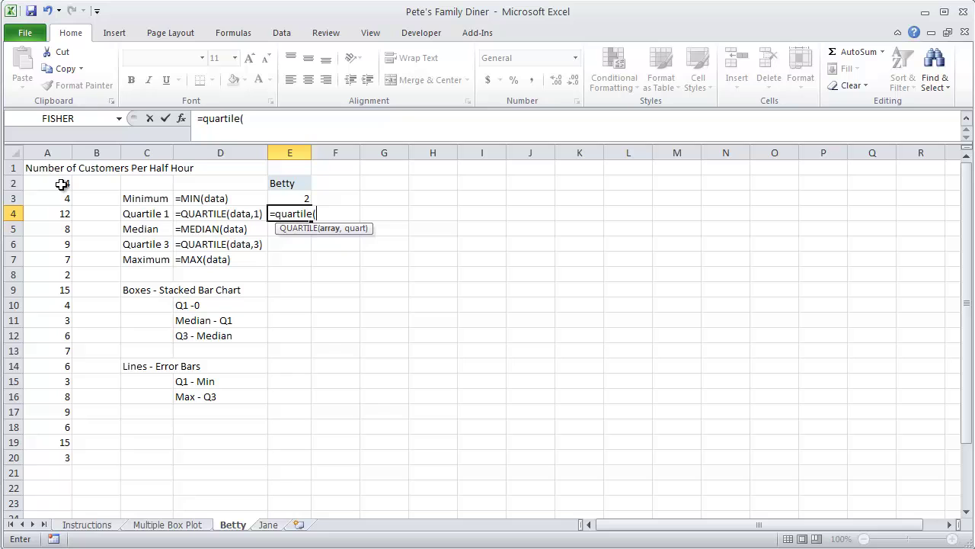
left_click_drag(61, 184, 51, 457)
type(",")
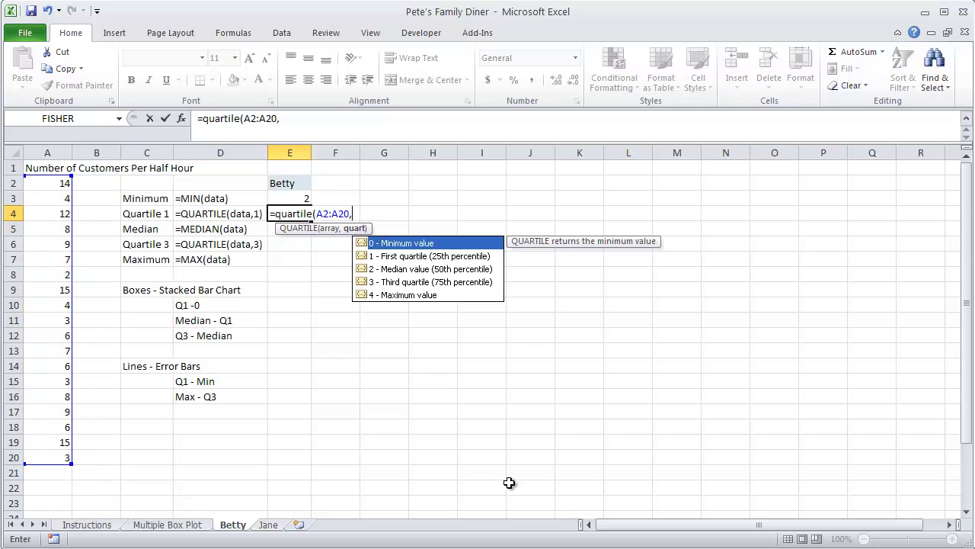
type("1)")
key("Return")
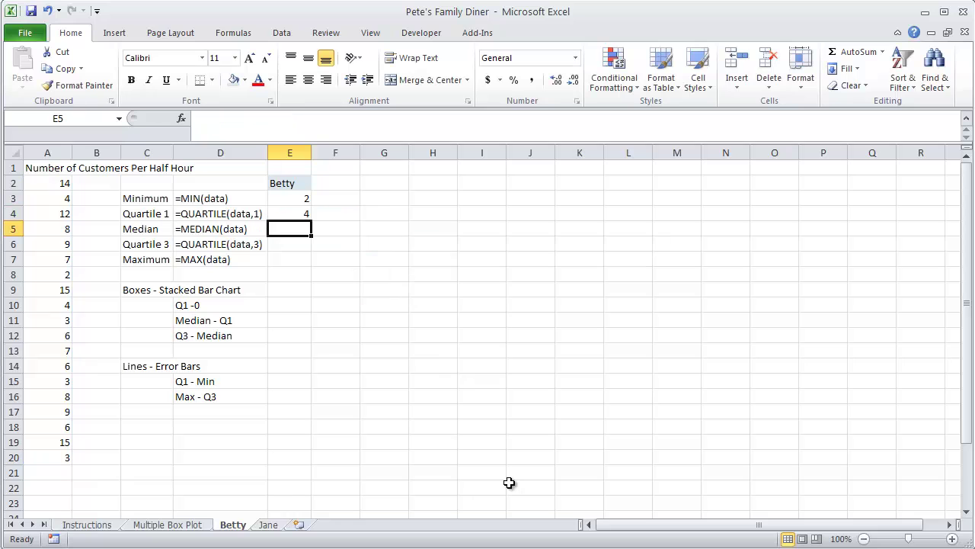
Step: Calculate the median of A2:A20 in cell E5 with the MEDIAN function
type("=mad")
key("BackSpace")
key("BackSpace")
type("e")
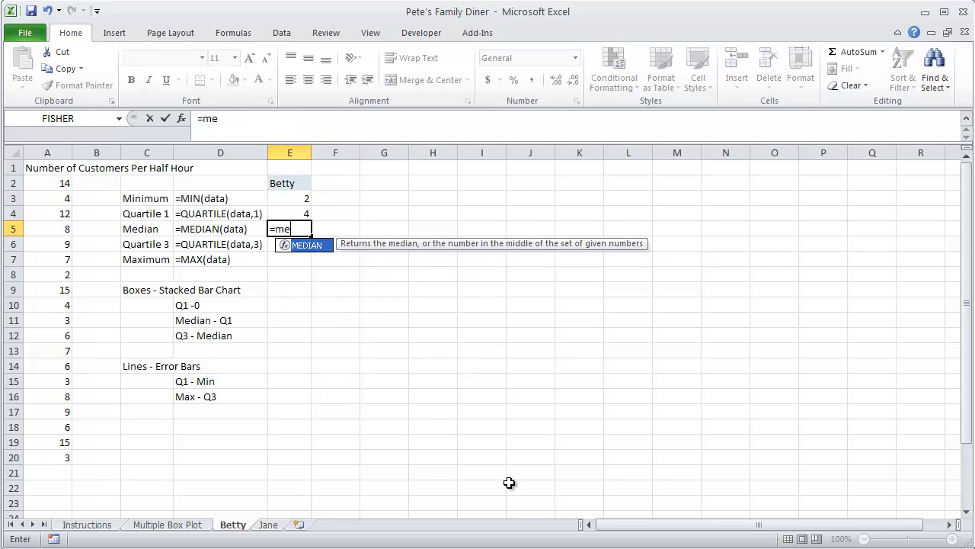
type("dian(")
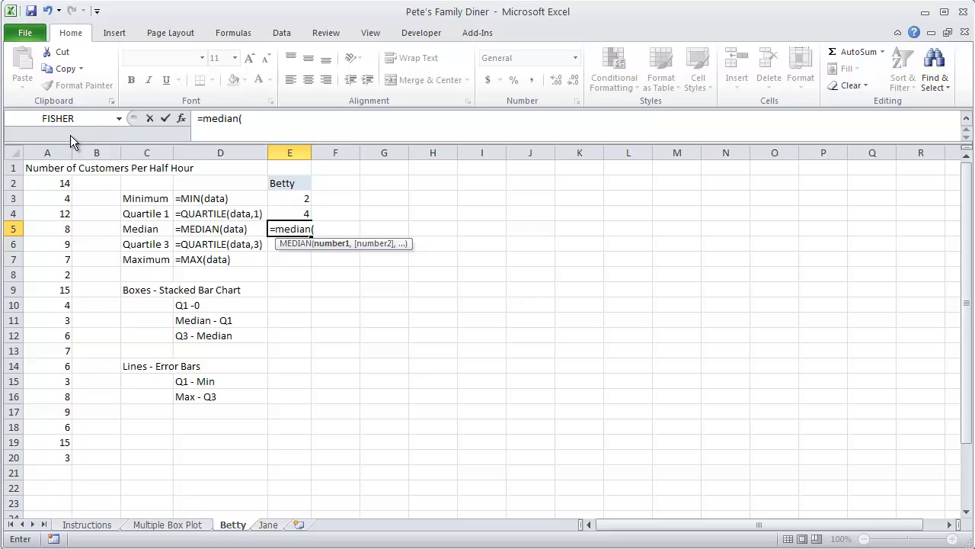
left_click_drag(54, 179, 62, 450)
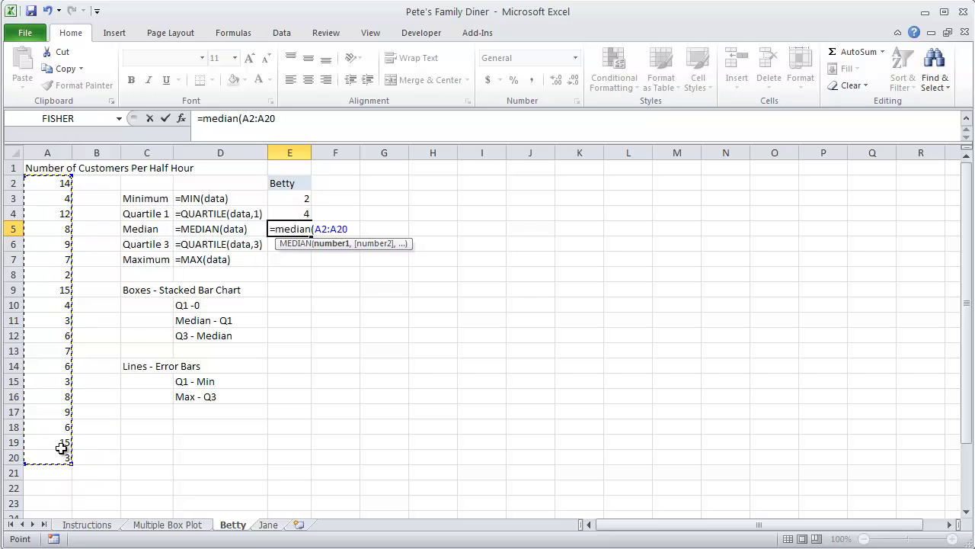
type(")")
key("Return")
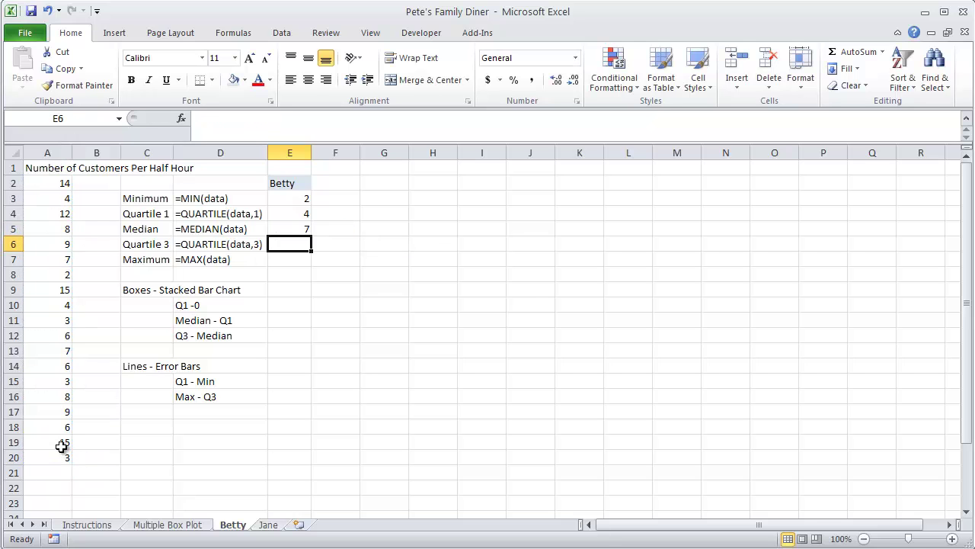
Step: Calculate the third quartile in cell E6 with QUARTILE on A2:A20 and quart 3
type("=quyar")
key("BackSpace")
key("BackSpace")
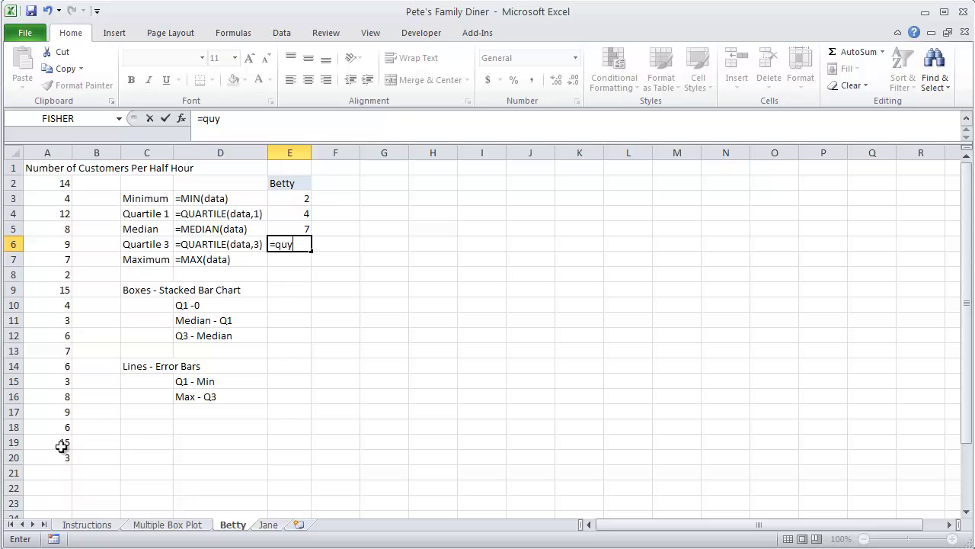
key("BackSpace")
type("artile(")
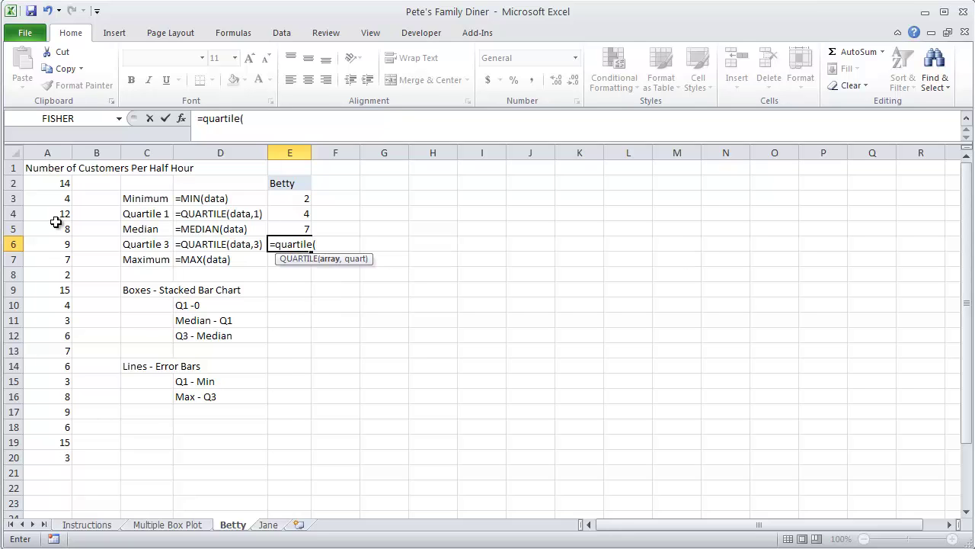
left_click_drag(55, 182, 51, 457)
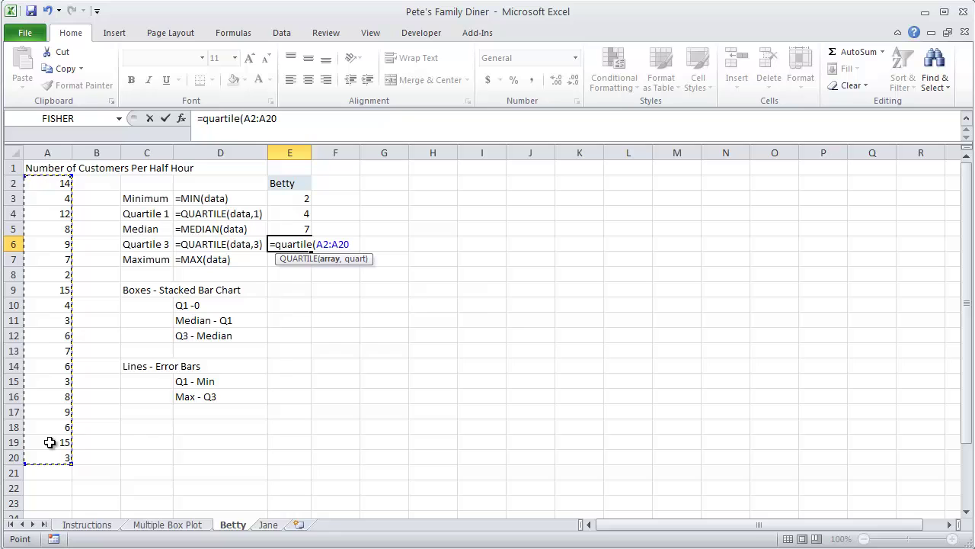
type(",3)")
key("Return")
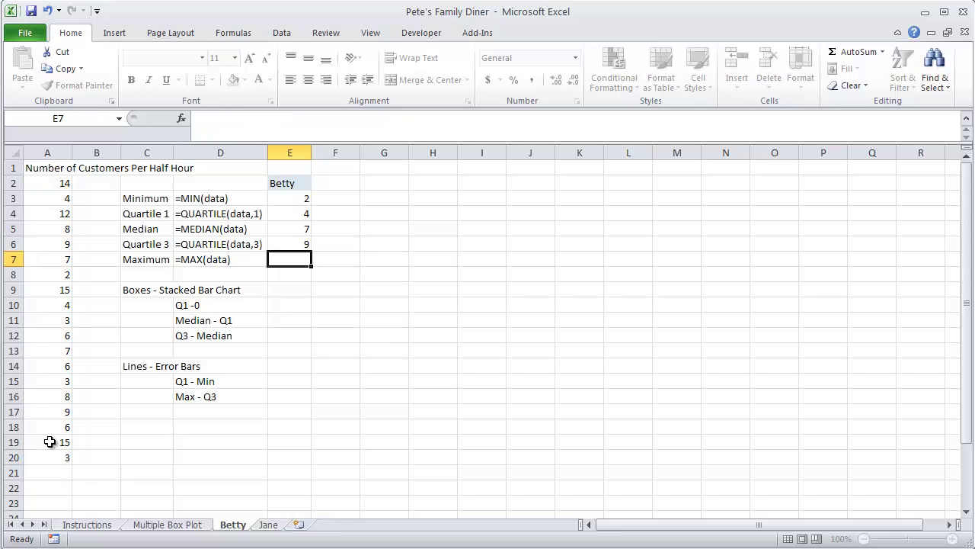
Step: Calculate the maximum of A2:A20 in cell E7 with the MAX function
type("=max")
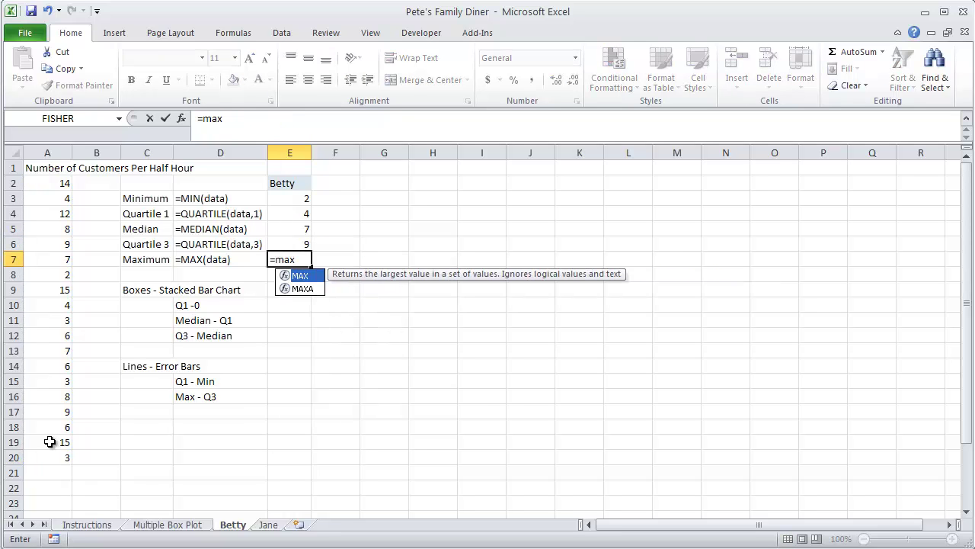
type("(")
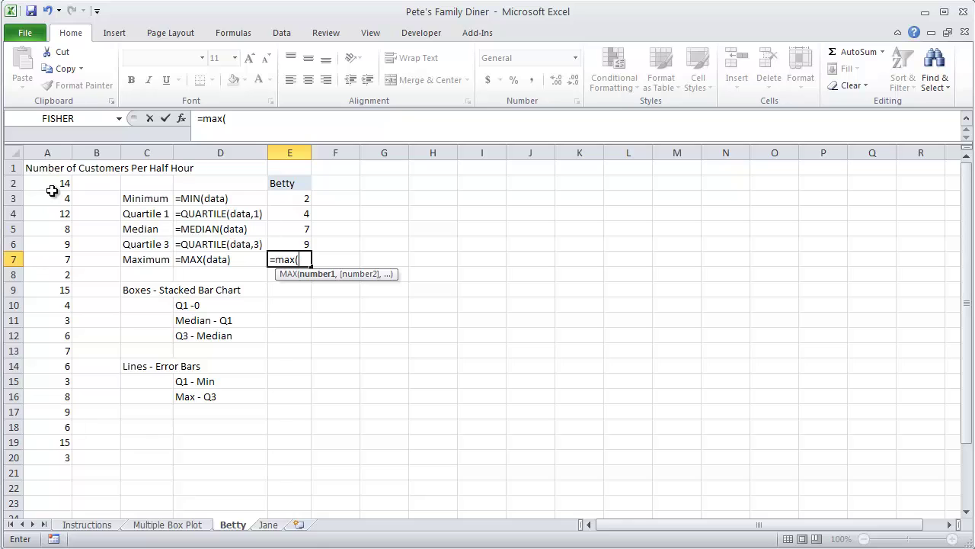
left_click_drag(53, 189, 49, 458)
type(")")
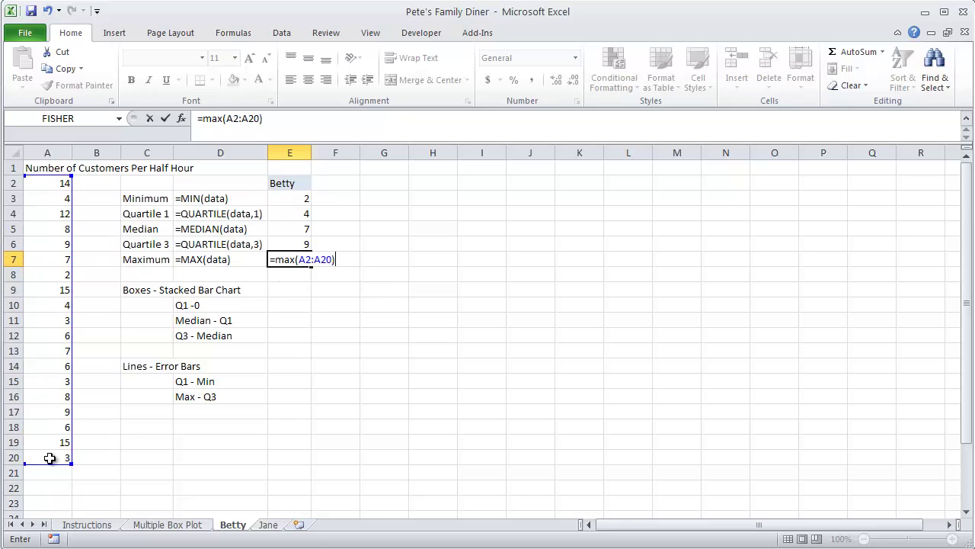
key("Return")
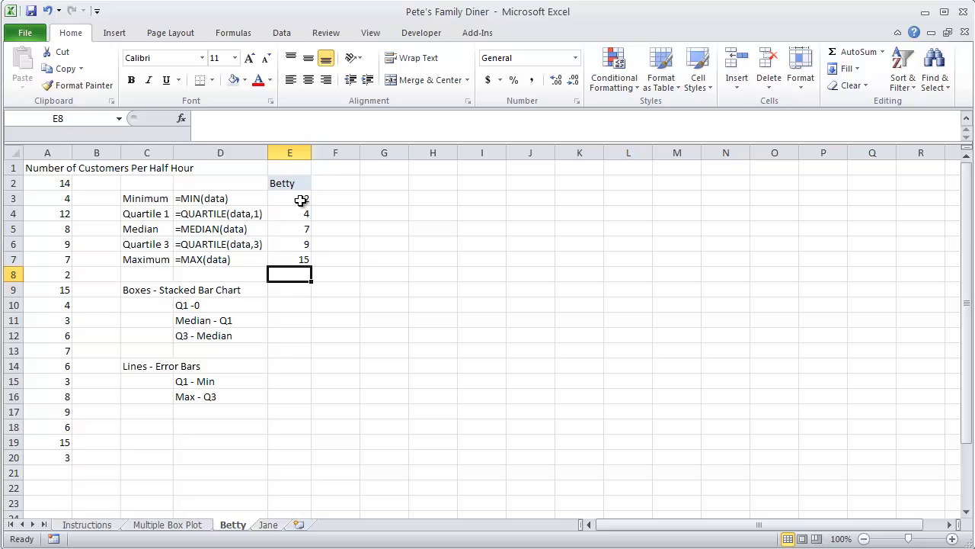
left_click_drag(301, 200, 292, 260)
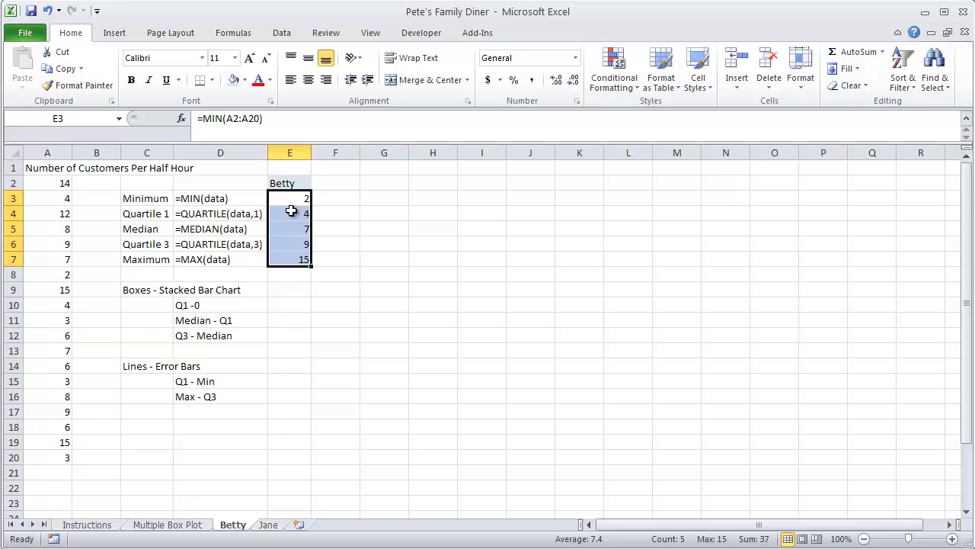
left_click_drag(292, 215, 290, 239)
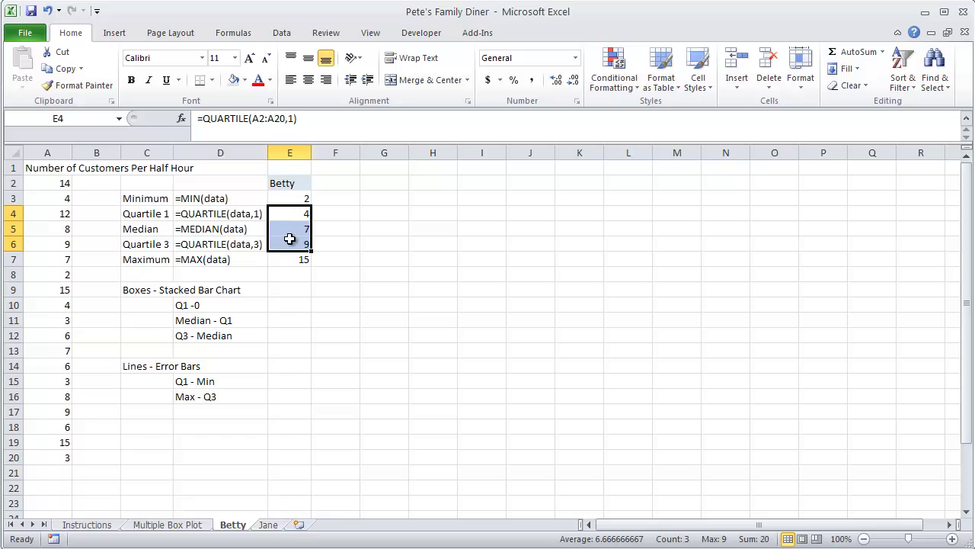
Step: Enter the formula =E4-0 in cell E10 for the Q1 - 0 box length
left_click(308, 304)
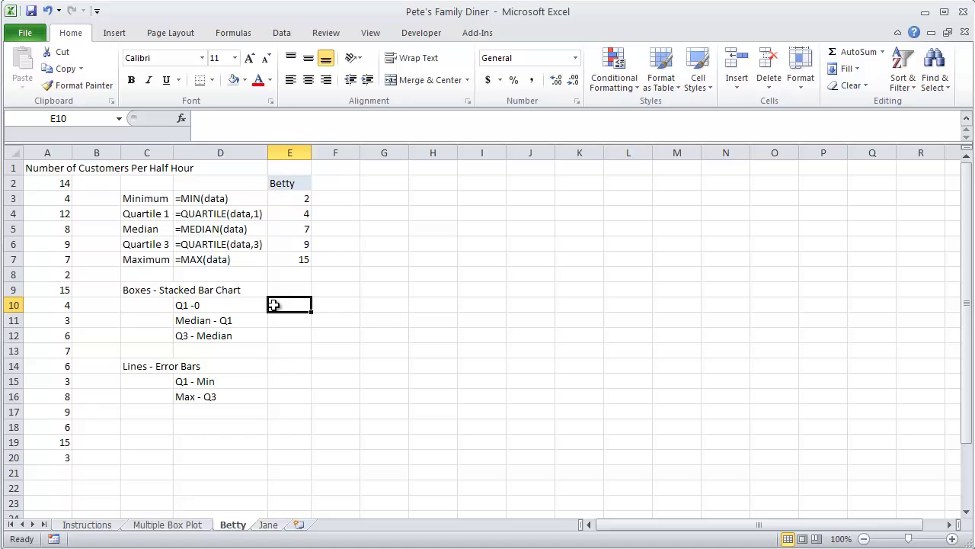
type("=")
left_click(291, 214)
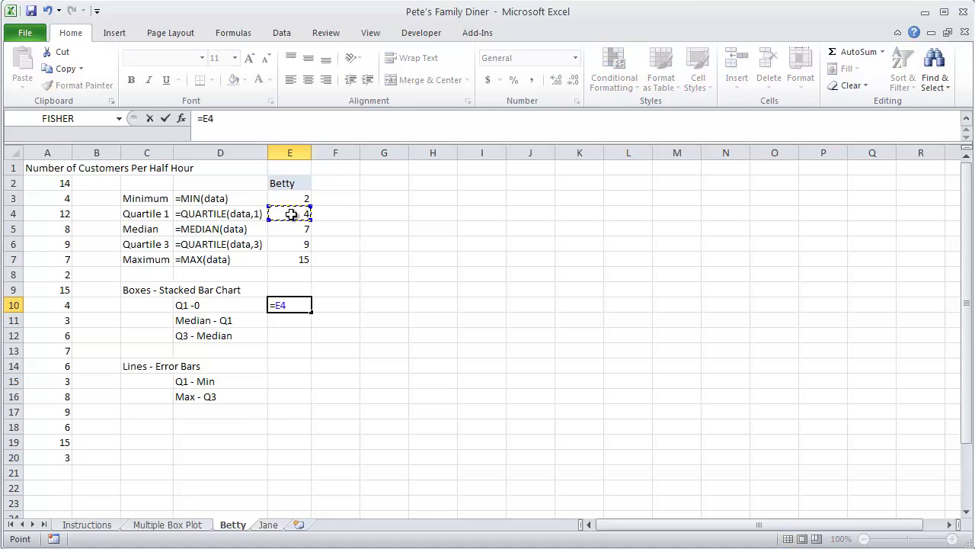
type("-0")
key("Return")
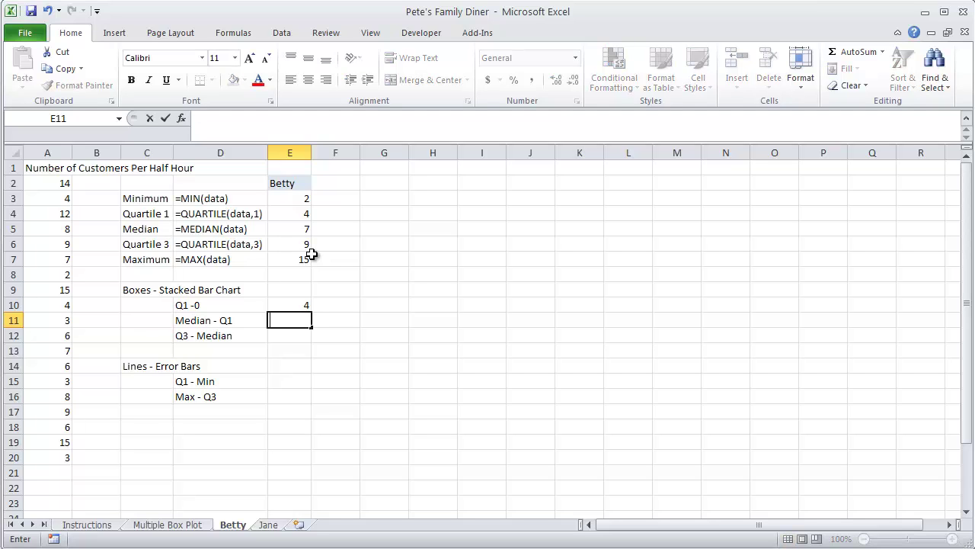
Step: Calculate the Median - Q1 box length in cell E11 by subtracting E4 from E5
type("=")
left_click(305, 230)
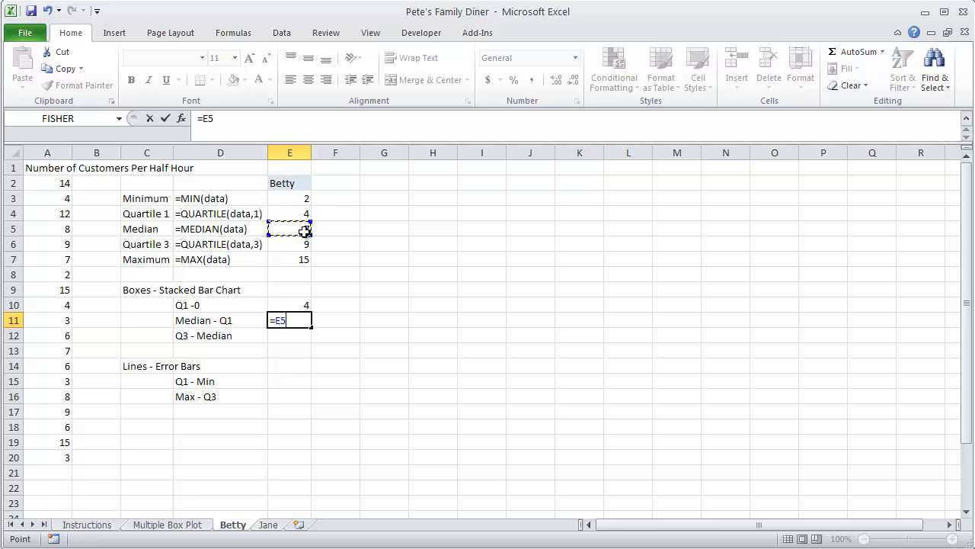
type("-")
left_click(296, 213)
key("Return")
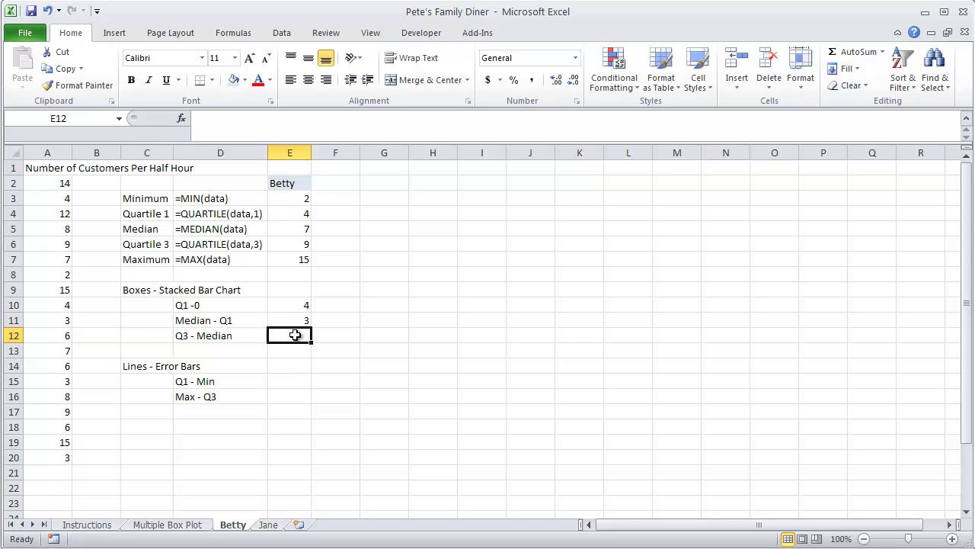
Step: Calculate the Q3 - Median box length in cell E12 by subtracting E5 from E6
type("=")
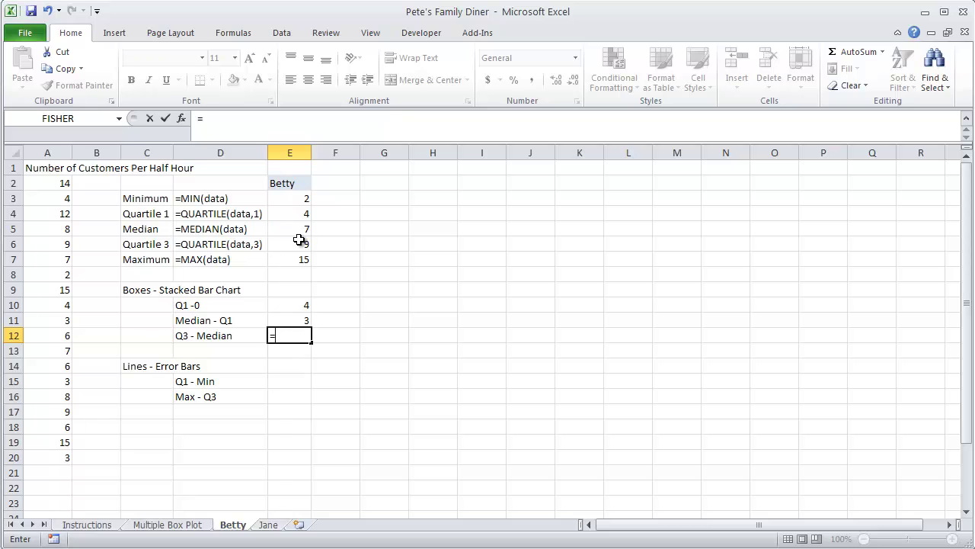
left_click(300, 241)
type("-")
left_click(295, 228)
key("Return")
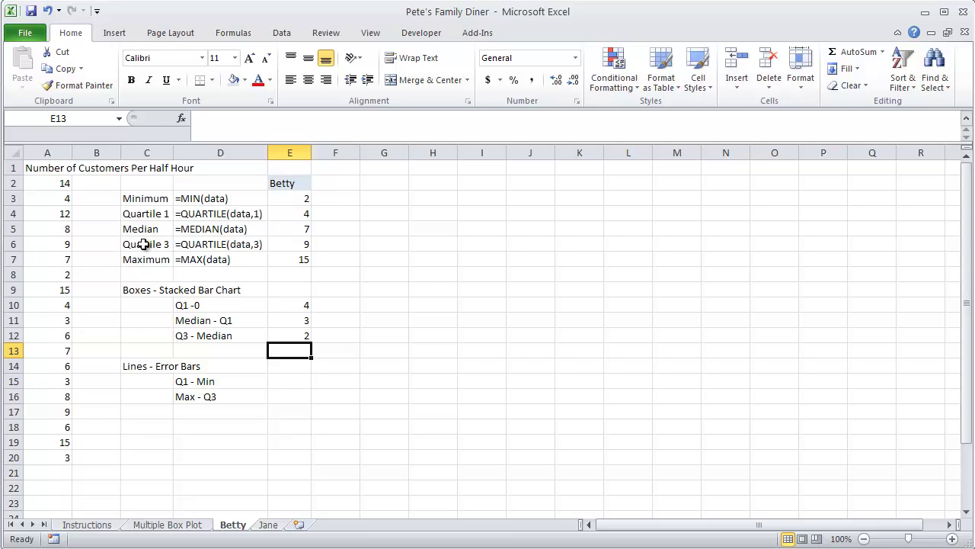
Step: Sum E10:E12 in cell E13 to check the total against the third quartile in E6, and clear E13
left_click_drag(298, 304, 291, 348)
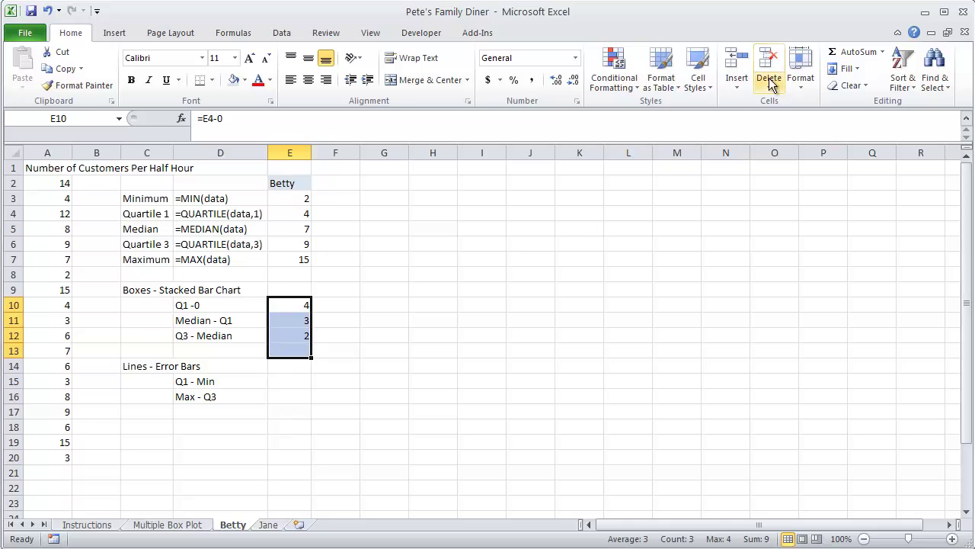
left_click(842, 51)
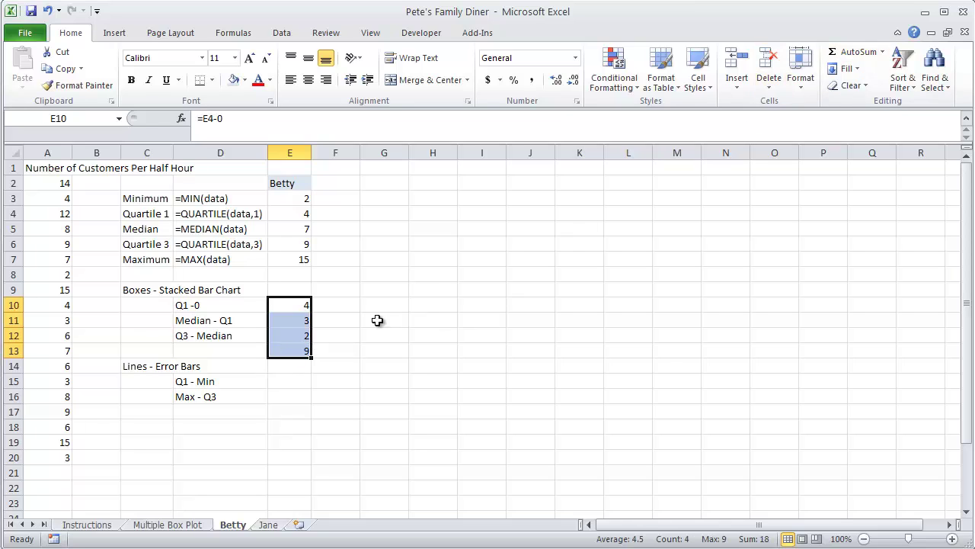
left_click(297, 248)
left_click(303, 348)
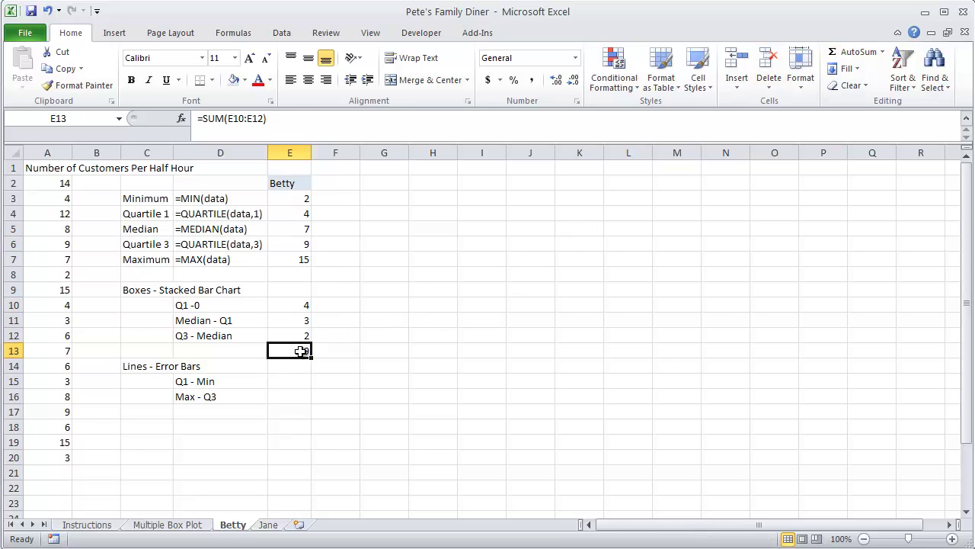
left_click(300, 249)
left_click(302, 350)
key("Delete")
Step: Calculate the Q1 - Min error bar length in cell E15 by subtracting E3 from E4
key("Down")
key("Down")
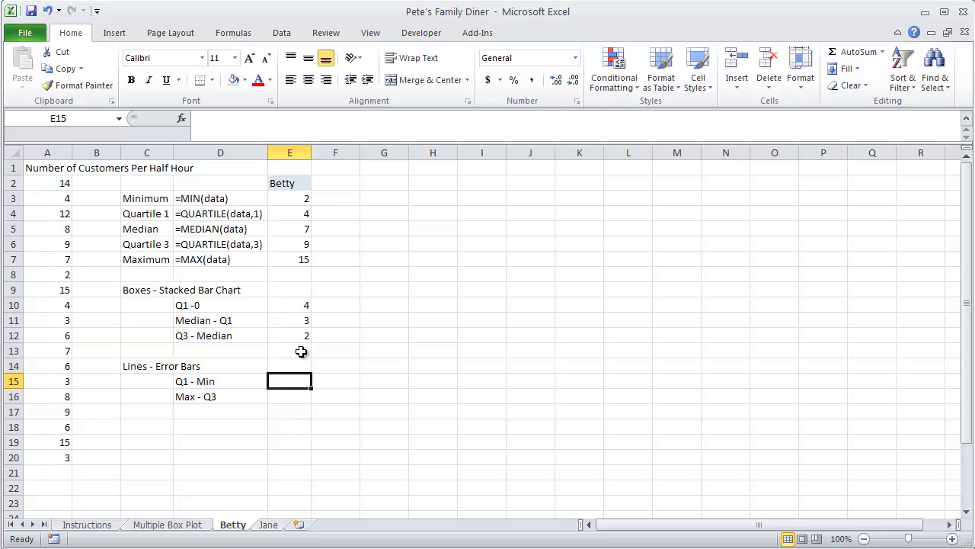
type("=")
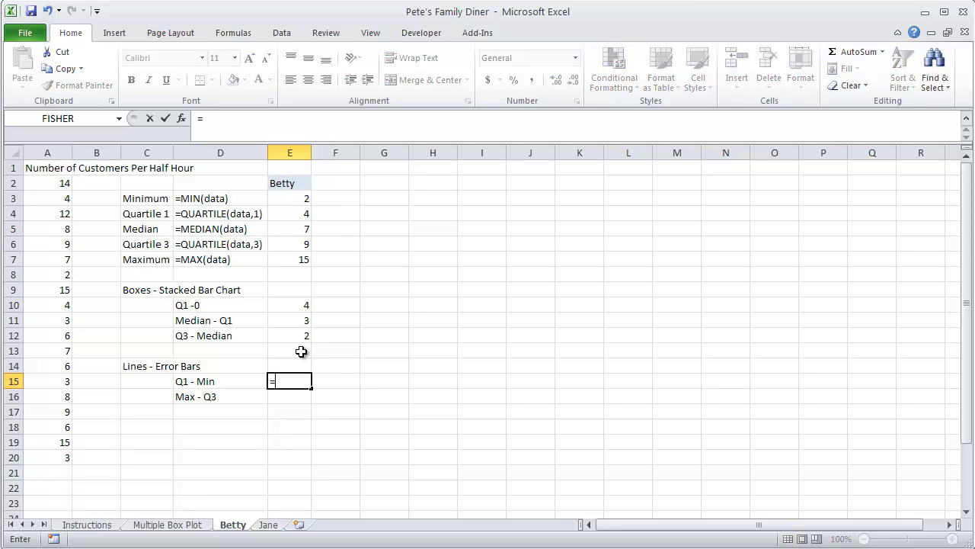
left_click(297, 214)
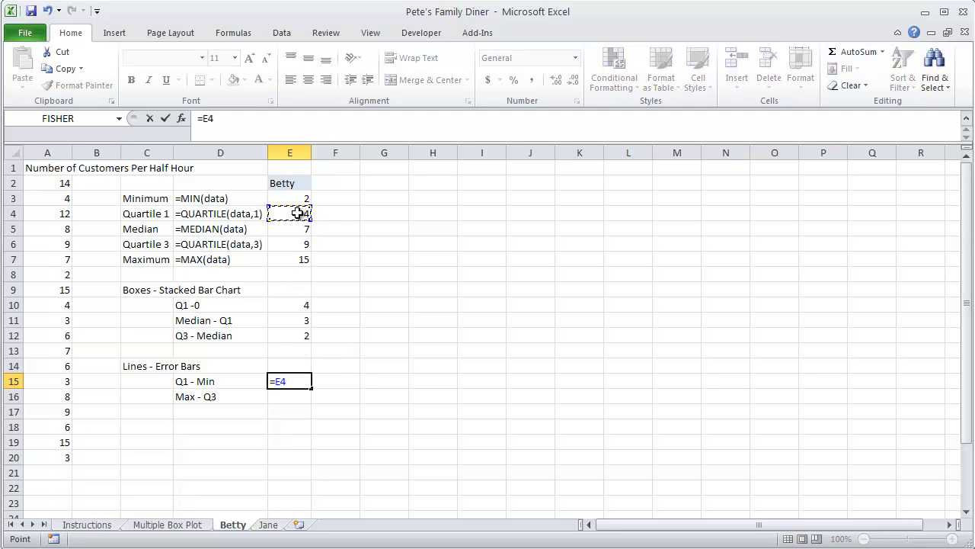
type("-")
left_click(290, 198)
key("Return")
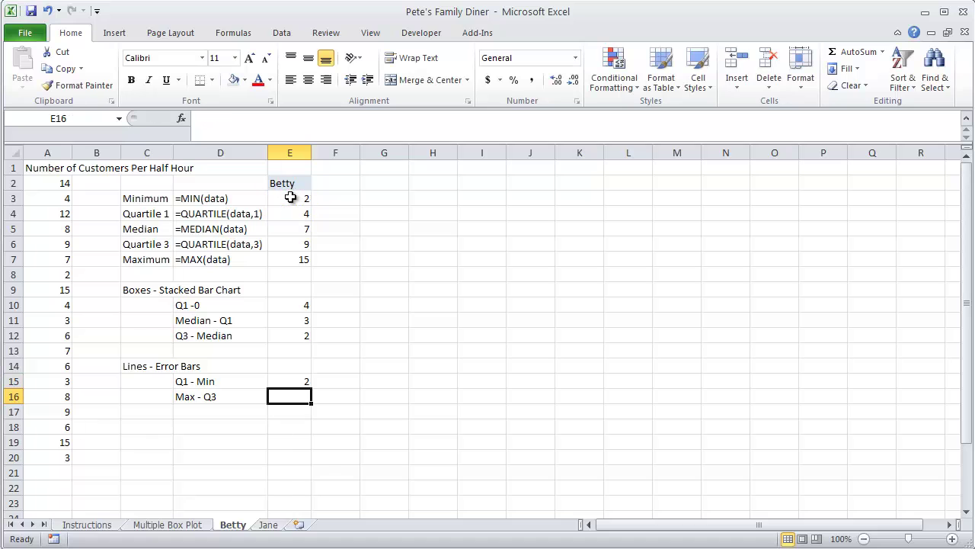
Step: Calculate the Max - Q3 error bar length in cell E16 as E7-E6 and check the formulas in E15 and E16
type("=")
left_click(289, 261)
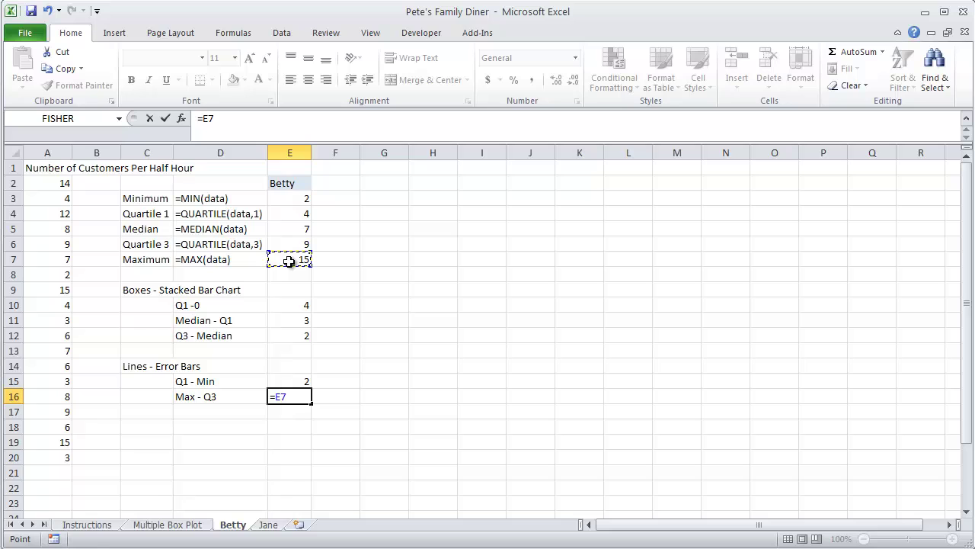
type("=")
left_click(288, 242)
key("Return")
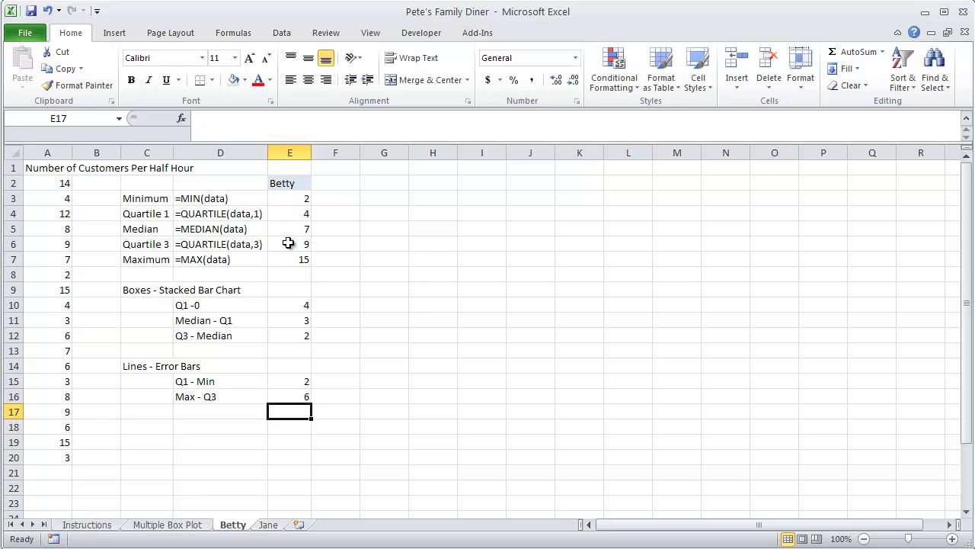
left_click(286, 381)
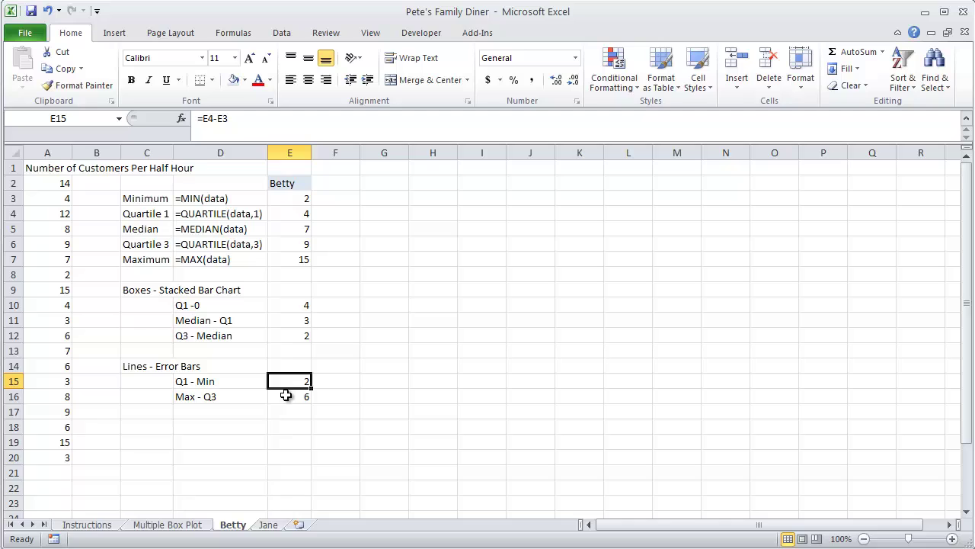
left_click(285, 395)
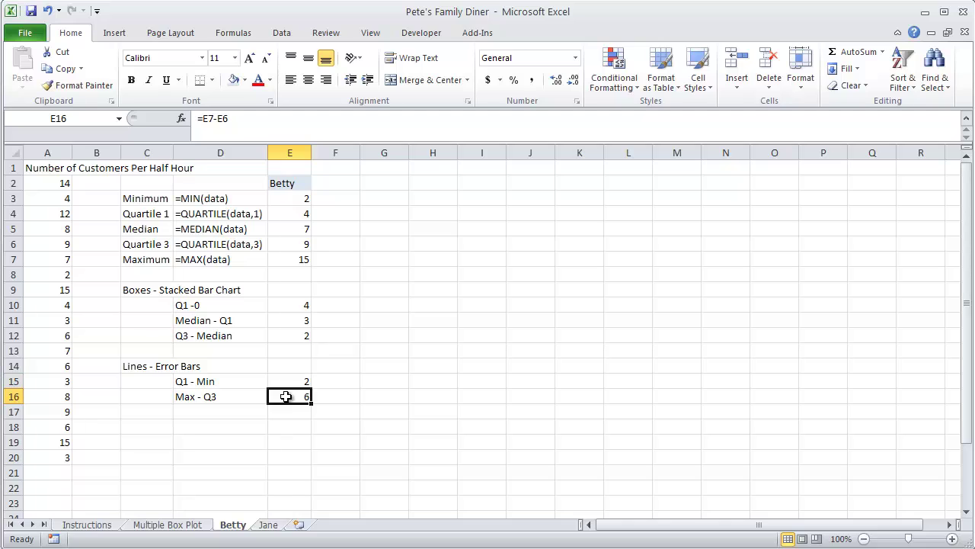
Step: Enter the name from cell E2 as the heading of the box lengths in cell E9
left_click(307, 345)
left_click(295, 290)
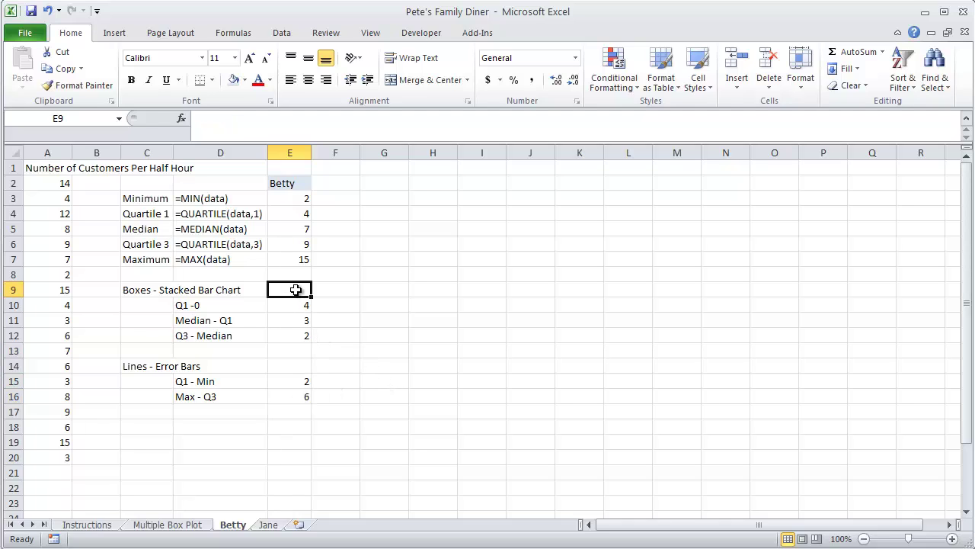
type("Betty")
key("Return")
Step: Insert a stacked bar chart from E9:E12 beside the data and switch its rows and columns so the values stack in one bar
left_click(296, 290)
left_click_drag(296, 291, 295, 332)
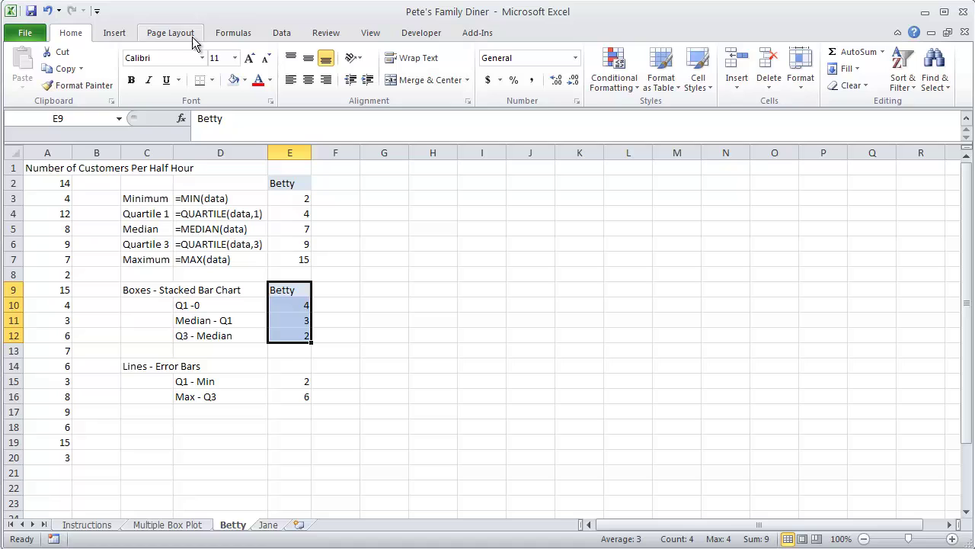
left_click(114, 33)
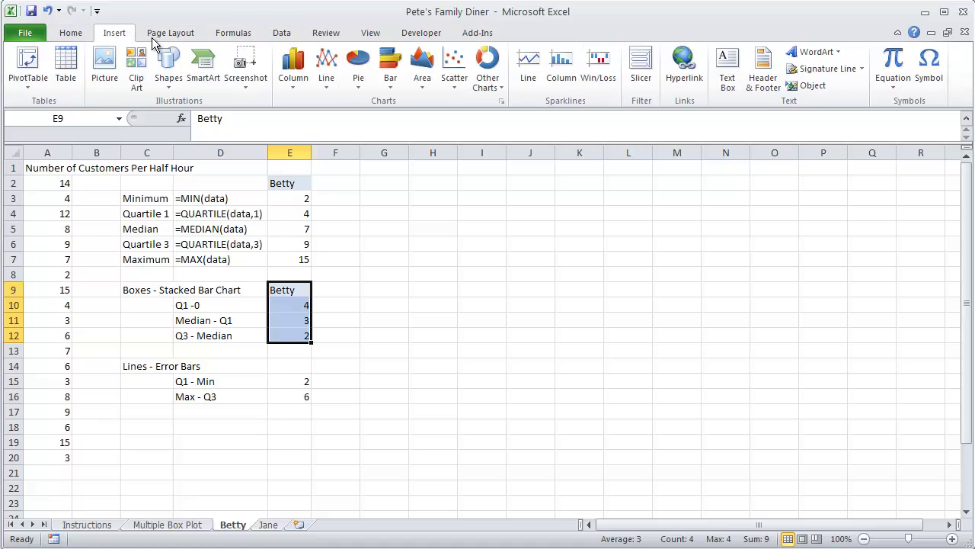
left_click(394, 77)
left_click(439, 129)
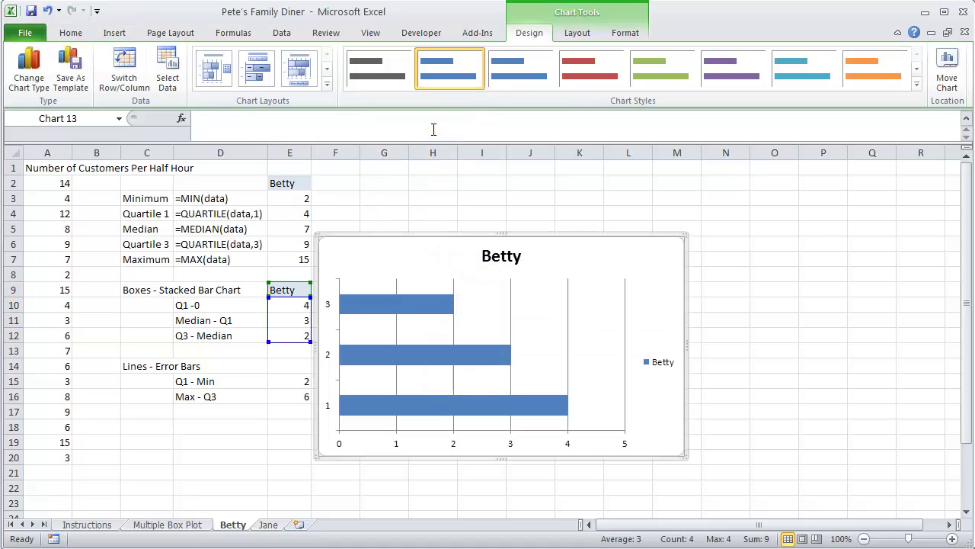
left_click_drag(409, 241, 503, 191)
left_click(126, 64)
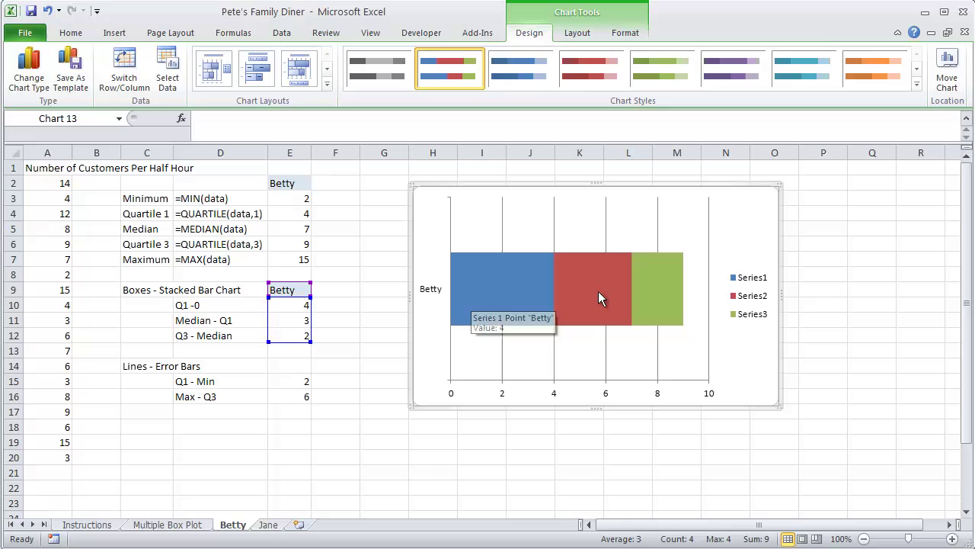
Step: Format the first data series of the stacked bar with no fill and no border line
left_click(504, 301)
right_click(504, 301)
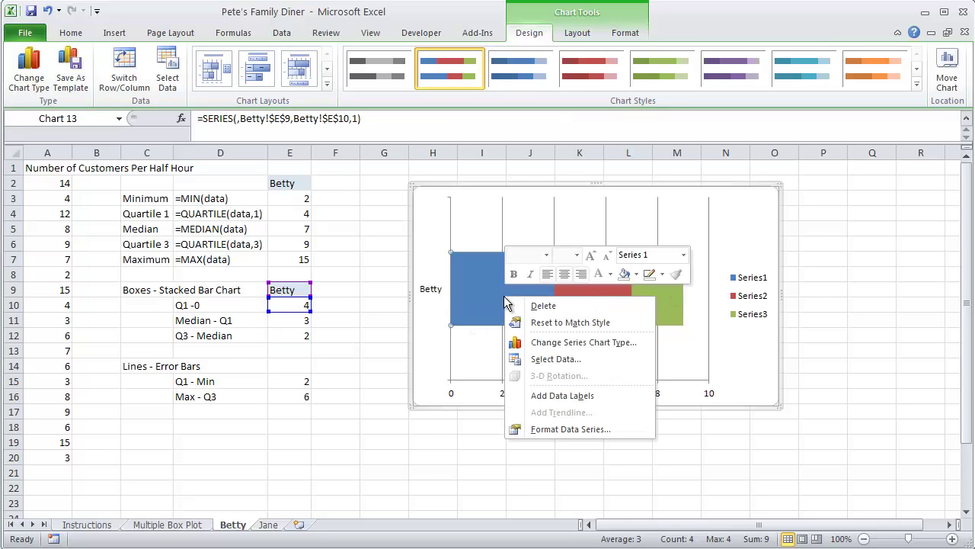
left_click(559, 429)
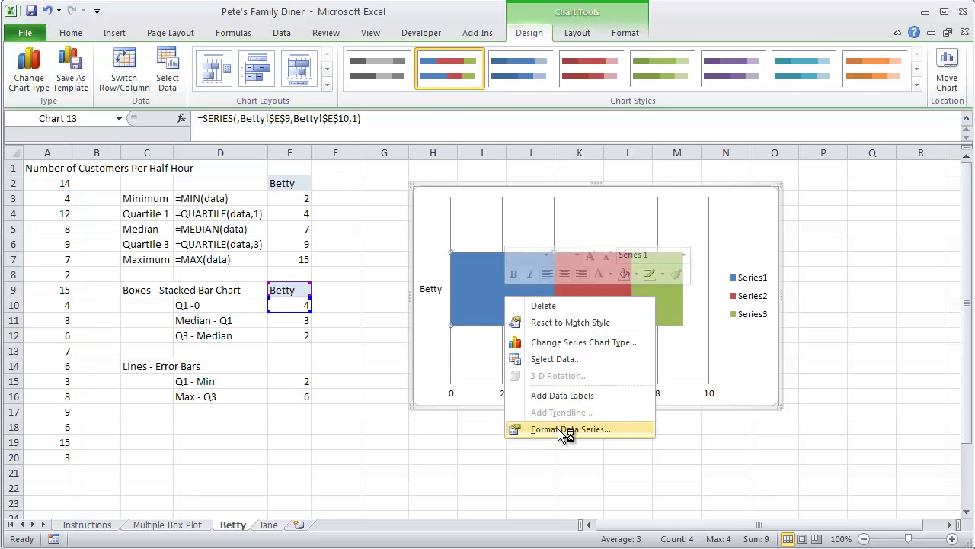
left_click(533, 155)
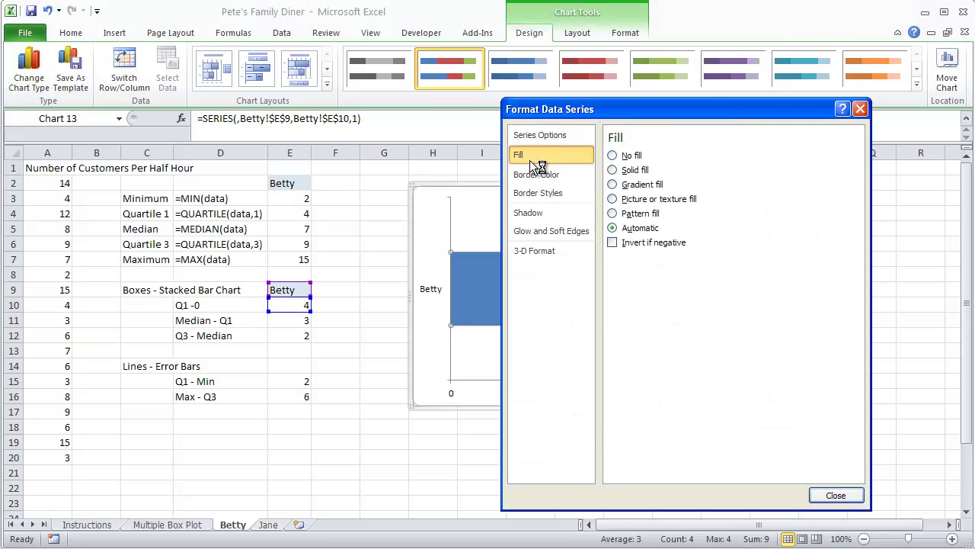
left_click(614, 156)
left_click(571, 175)
left_click(612, 156)
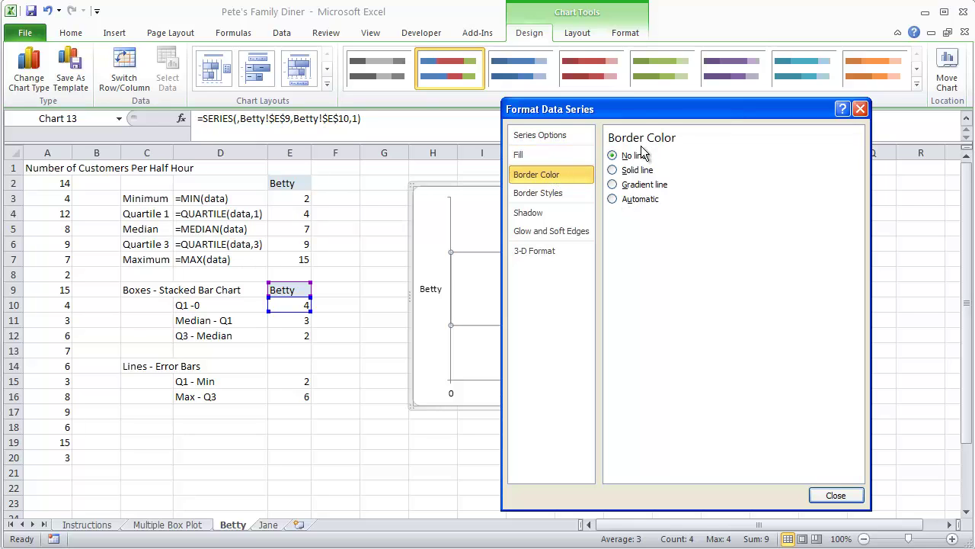
left_click(836, 495)
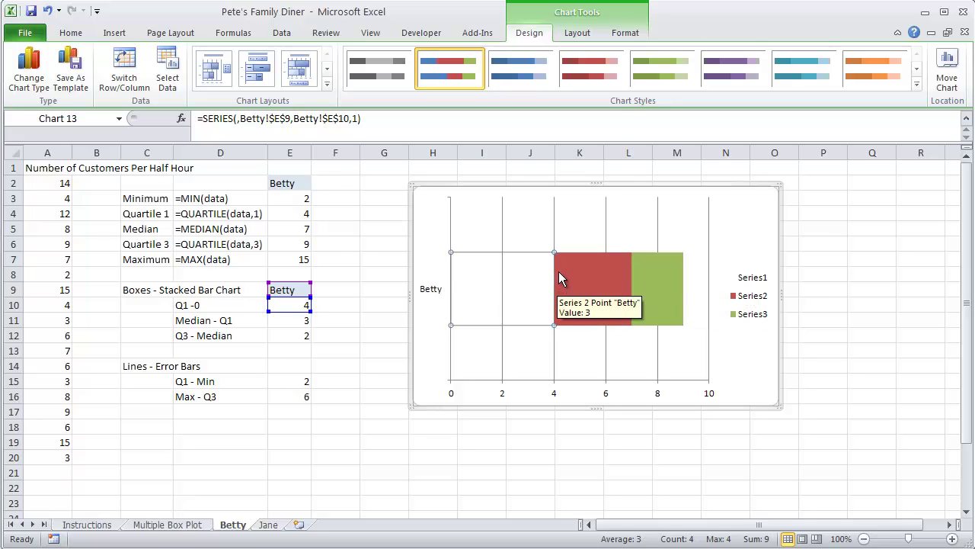
Step: Add capped horizontal error bars to the first series in the Minus direction with a fixed value of 2.0
left_click(577, 34)
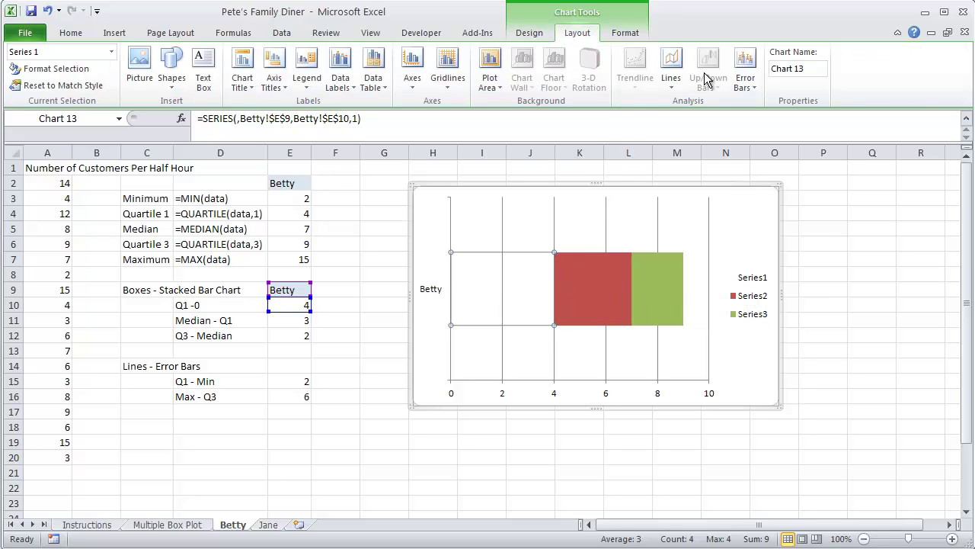
left_click(743, 77)
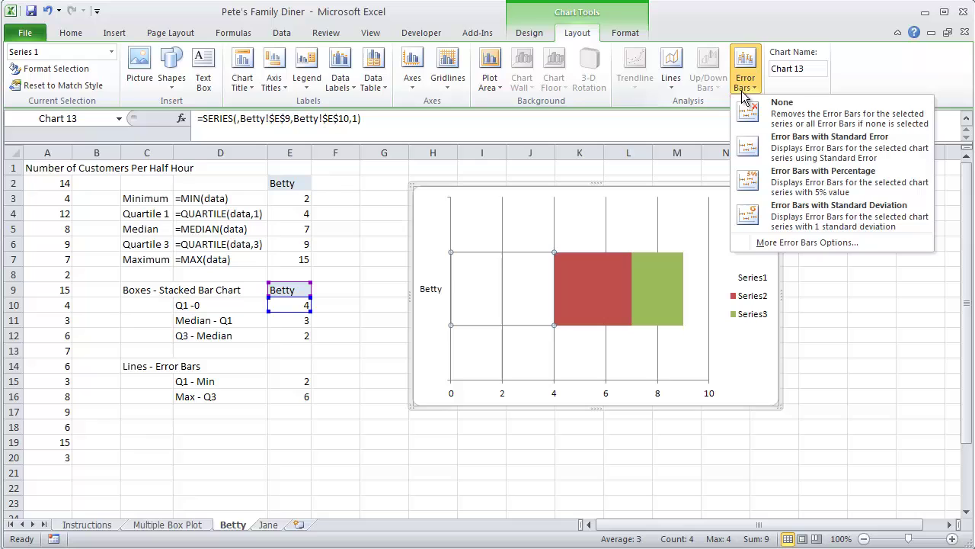
left_click(803, 241)
left_click_drag(709, 112, 857, 121)
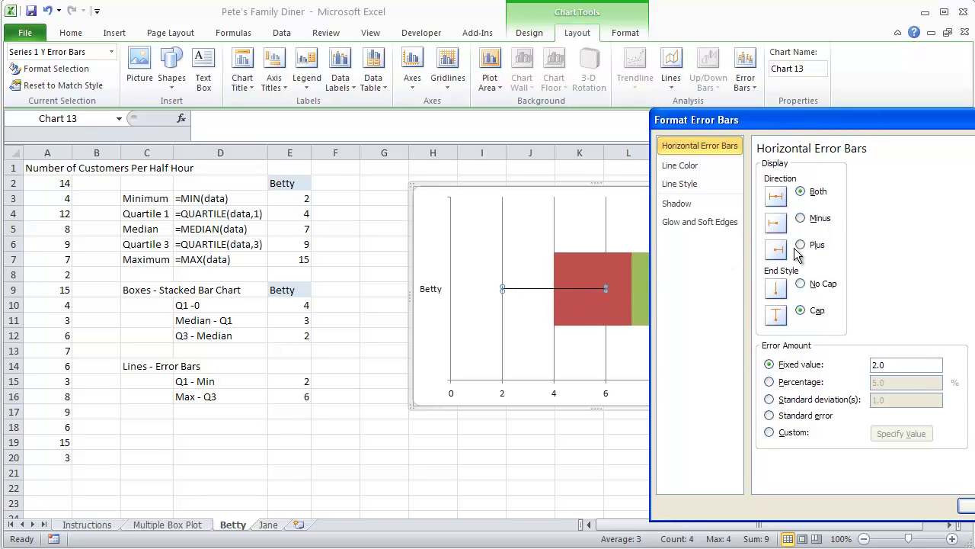
left_click(801, 219)
left_click_drag(860, 126, 780, 108)
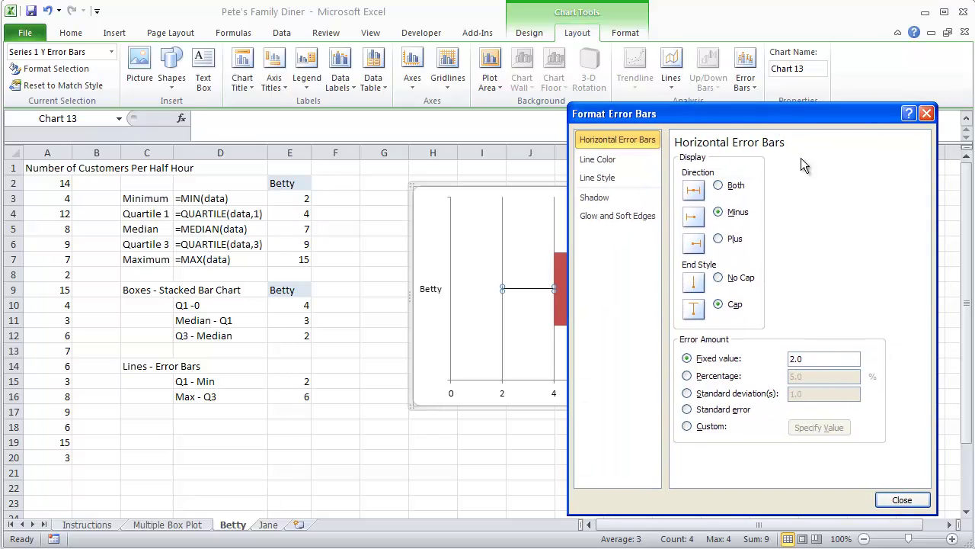
left_click(900, 500)
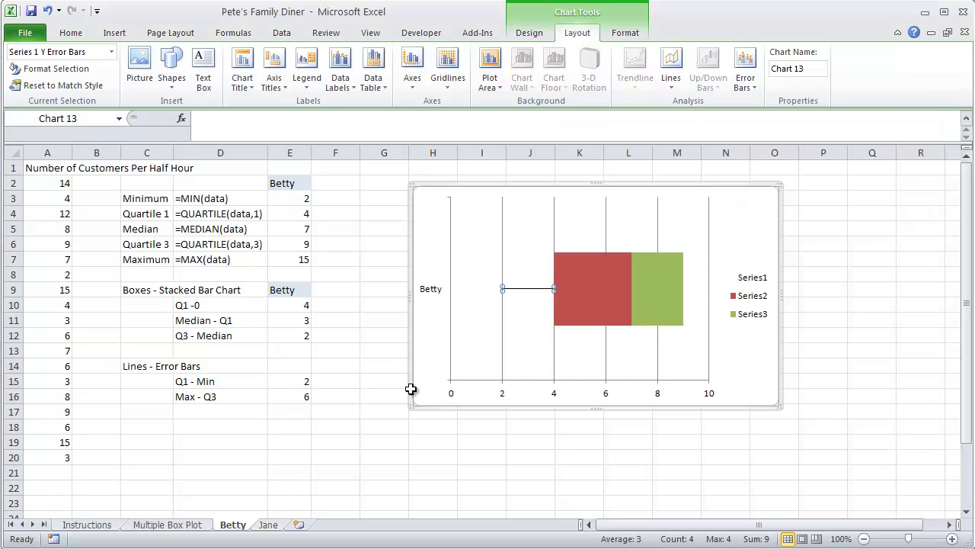
Step: Add capped horizontal error bars to the third series in the Plus direction with a fixed value of 6
left_click(653, 294)
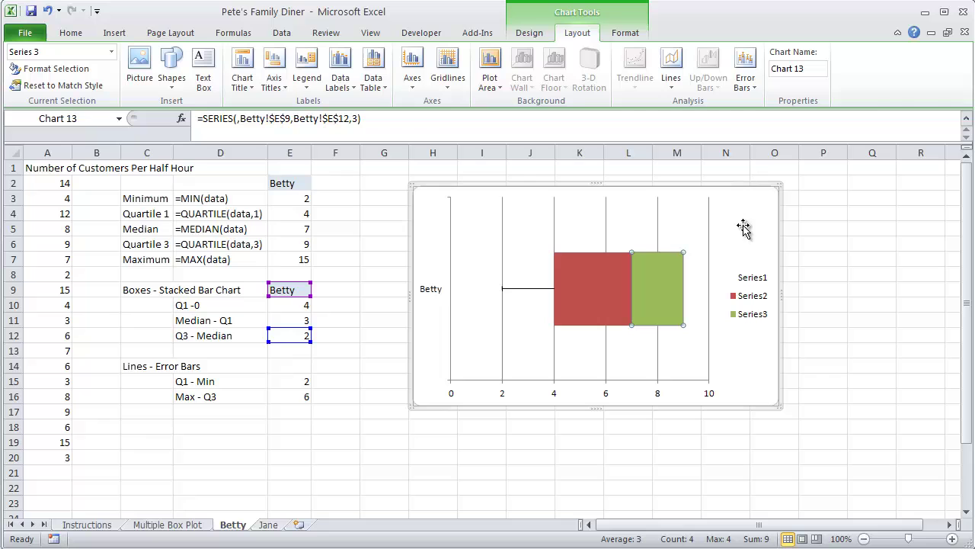
left_click(751, 90)
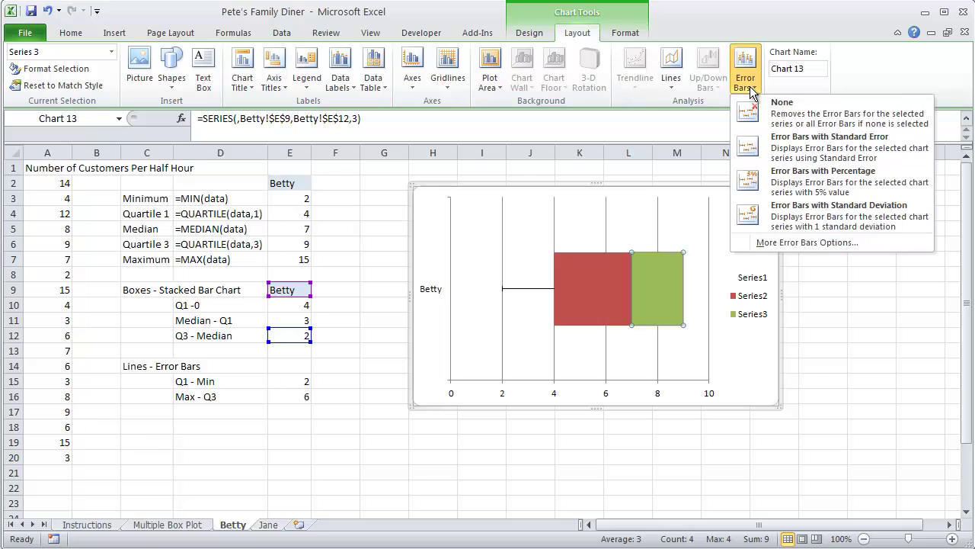
left_click(798, 242)
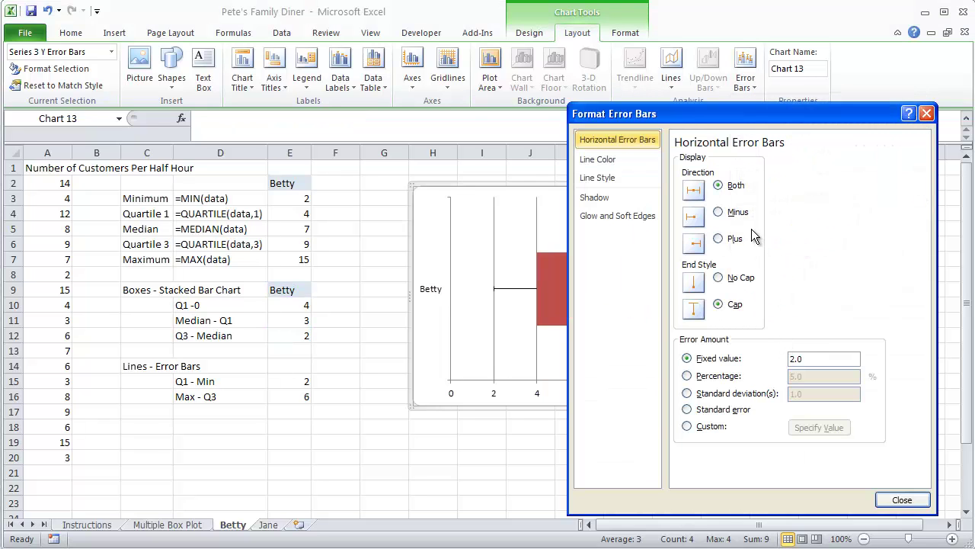
left_click(733, 243)
left_click_drag(776, 107, 316, 136)
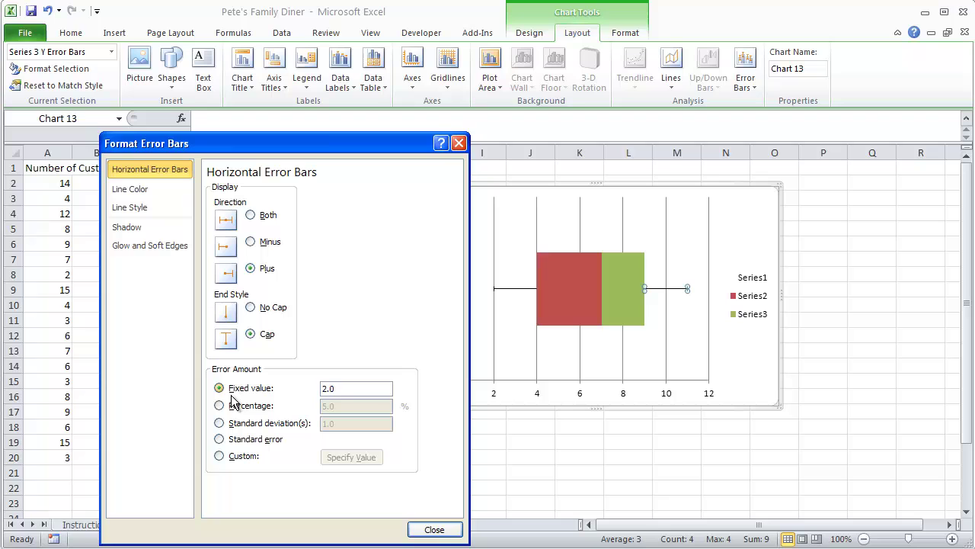
left_click_drag(283, 145, 518, 144)
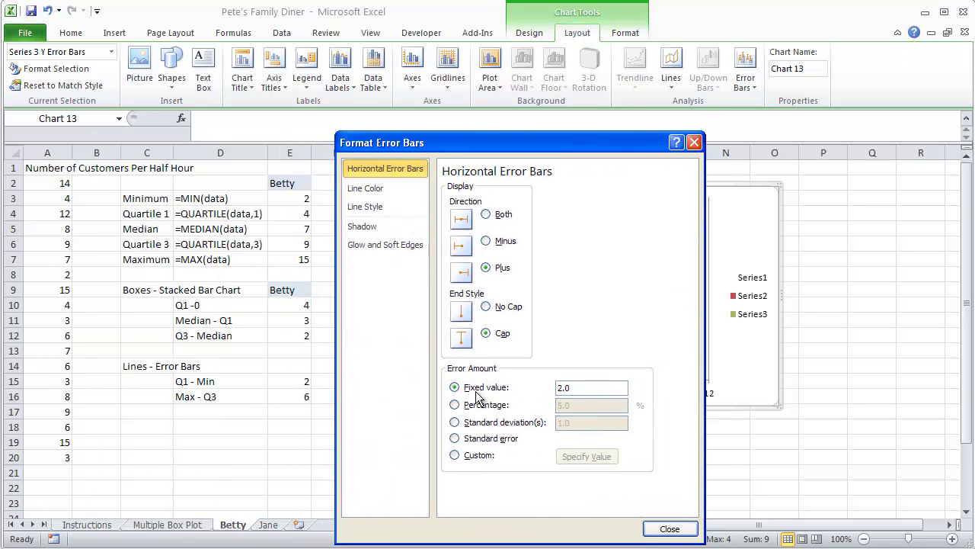
left_click_drag(576, 387, 544, 391)
type("6")
left_click(670, 529)
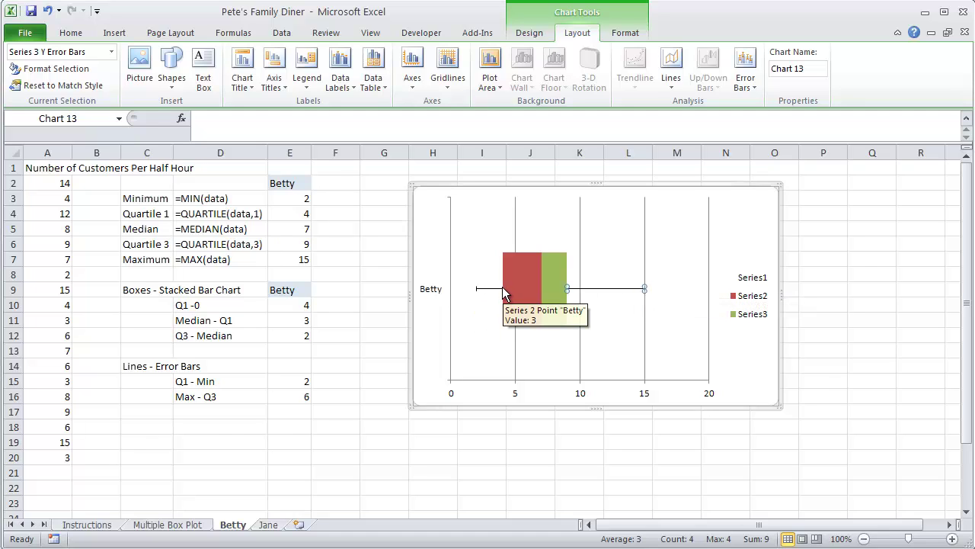
Step: Check the quartile values in E4:E6 against the box edges and delete the chart's legend
left_click_drag(300, 214, 299, 244)
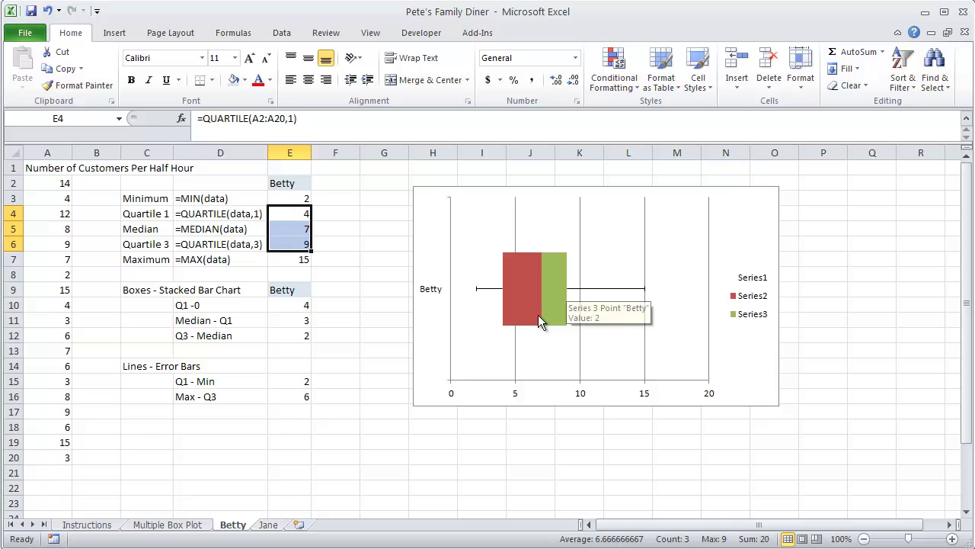
left_click(755, 304)
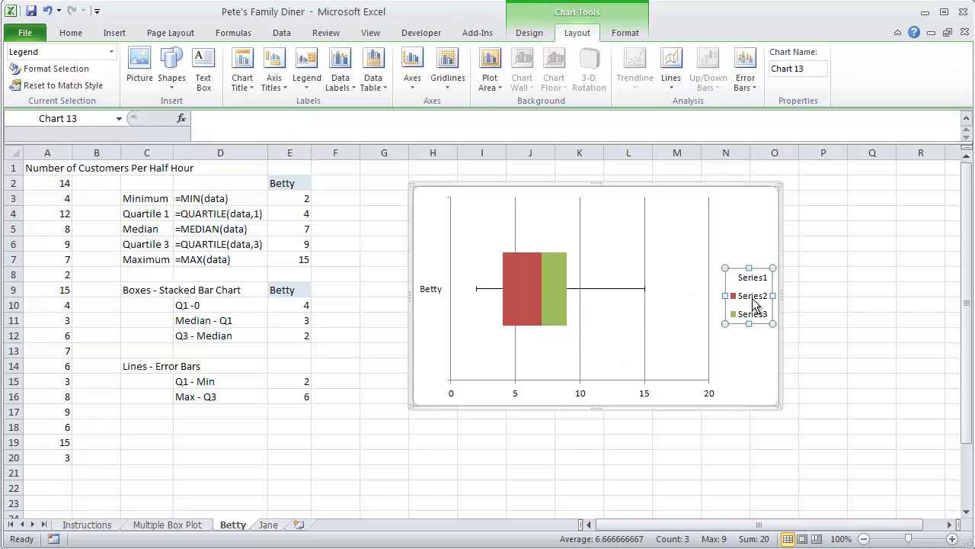
key("Delete")
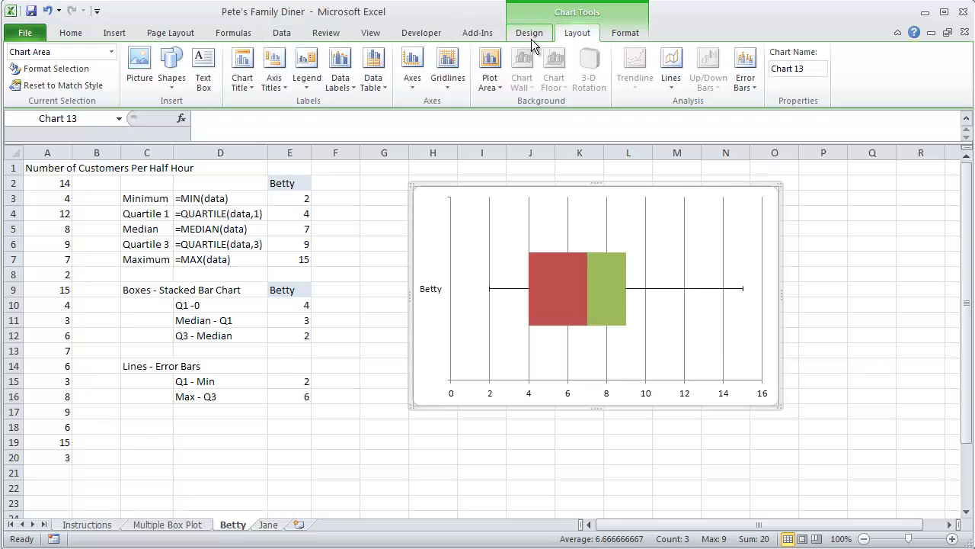
Step: Add a title above the chart reading "Number of Customers Per Half Hour"
left_click(246, 87)
left_click(289, 183)
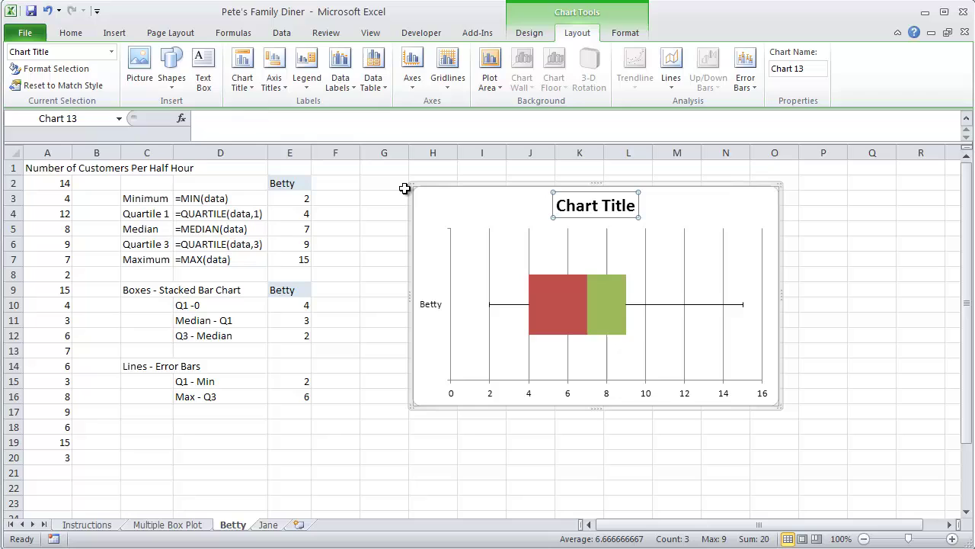
type("N")
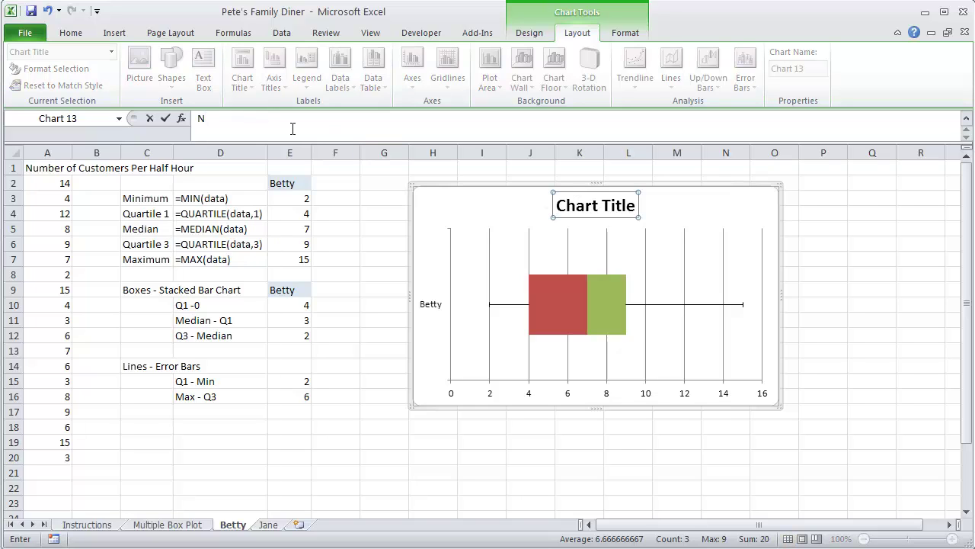
type("umber of Customers Per Half Hour")
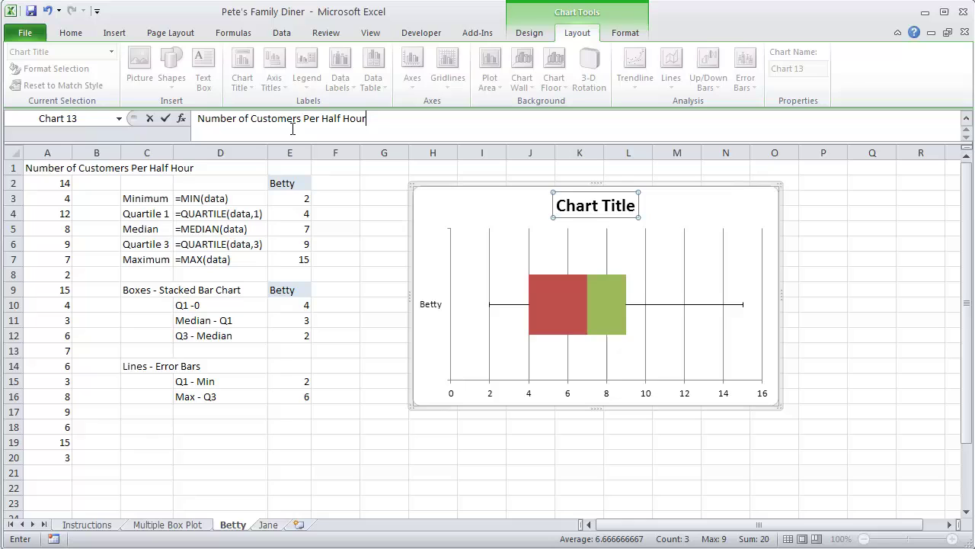
key("Return")
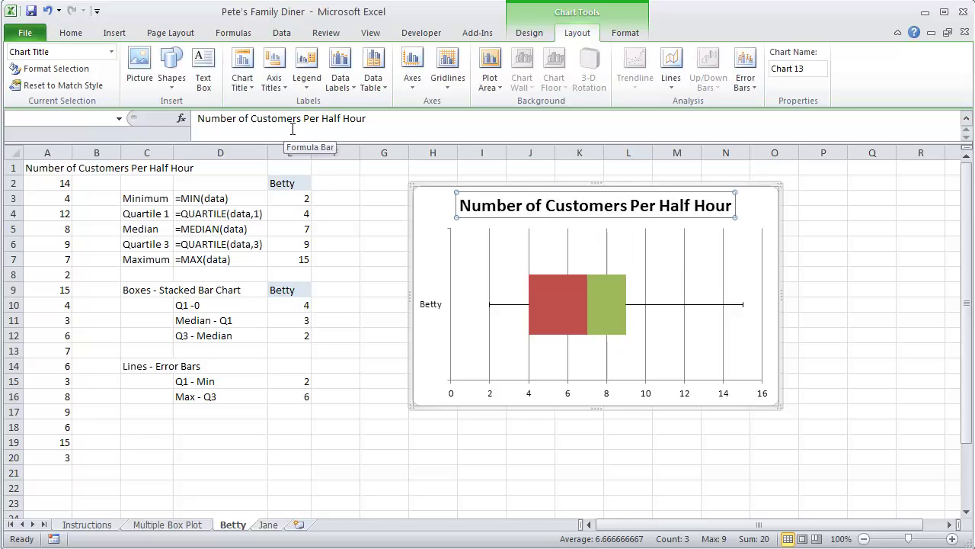
left_click(321, 447)
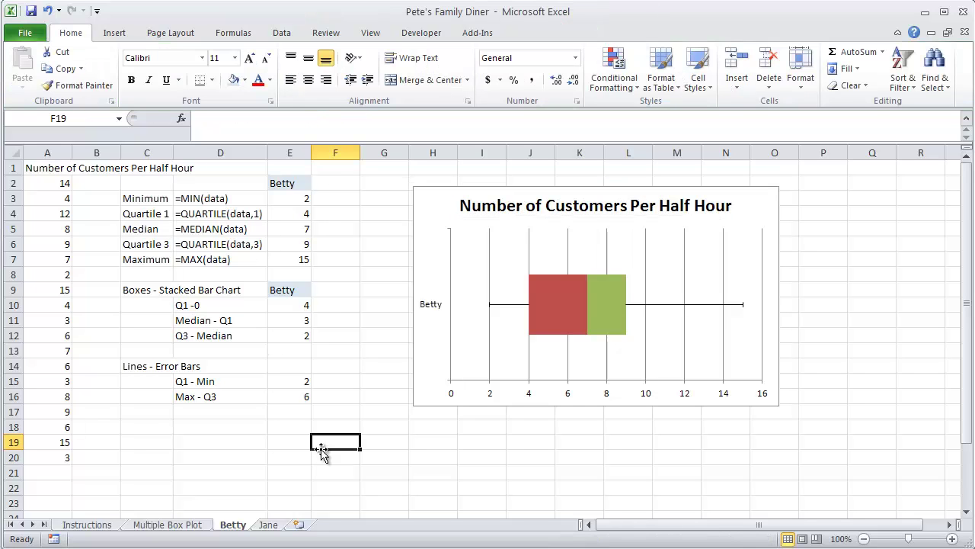